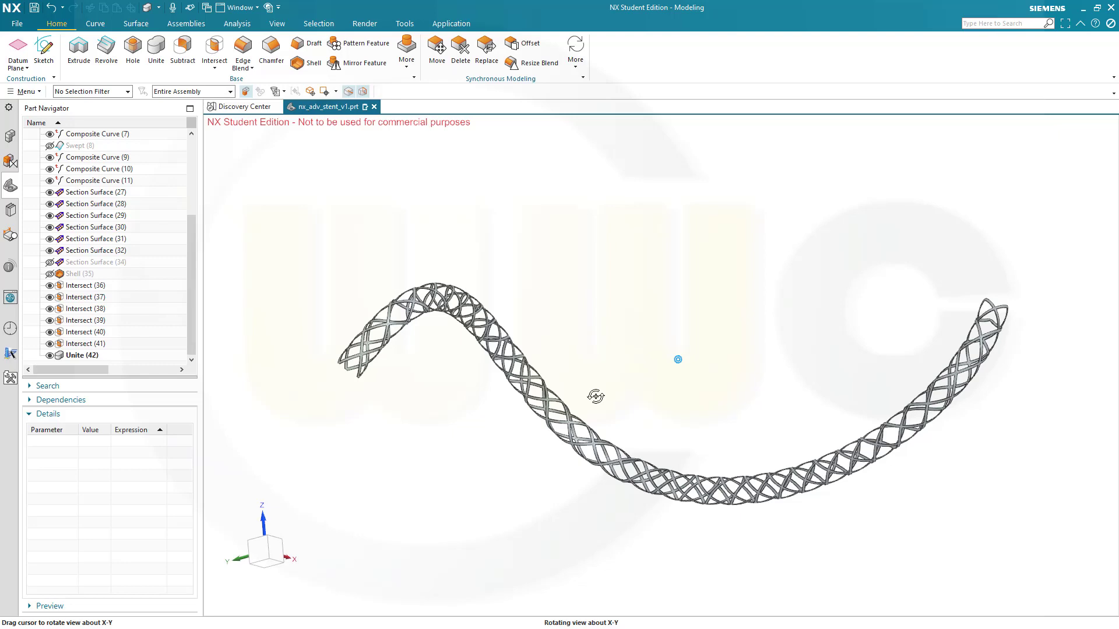
Orbit the finished stent to look at it from several angles.
middle_click_drag(595, 396, 609, 392)
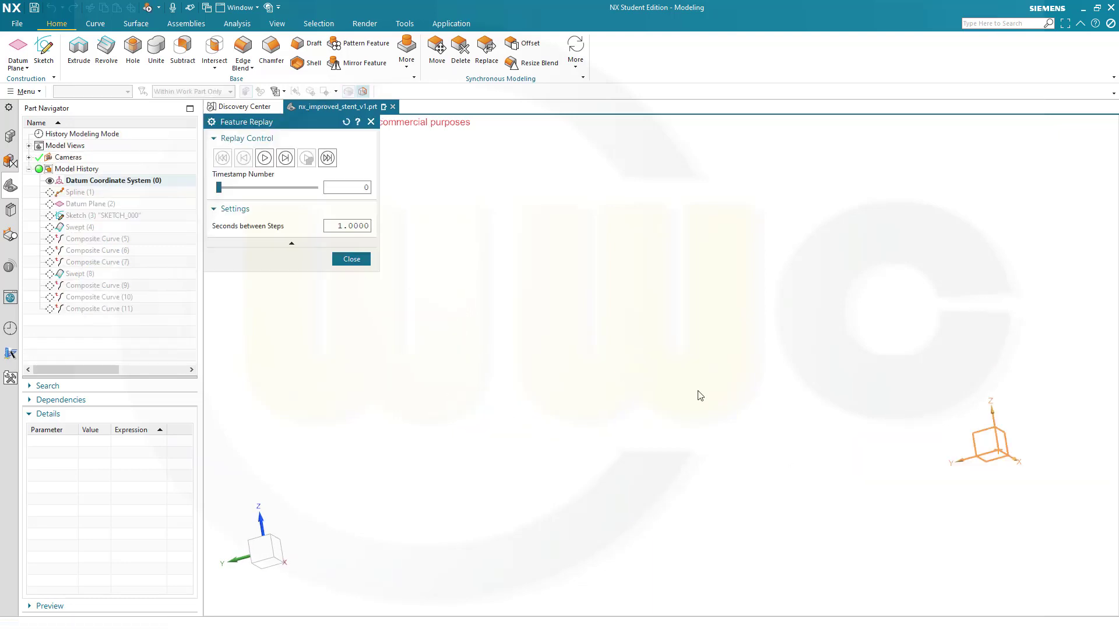
middle_click_drag(667, 370, 593, 319)
mouse_move(587, 362)
middle_mouse_down()
mouse_move(595, 320)
mouse_move(596, 348)
middle_mouse_up()
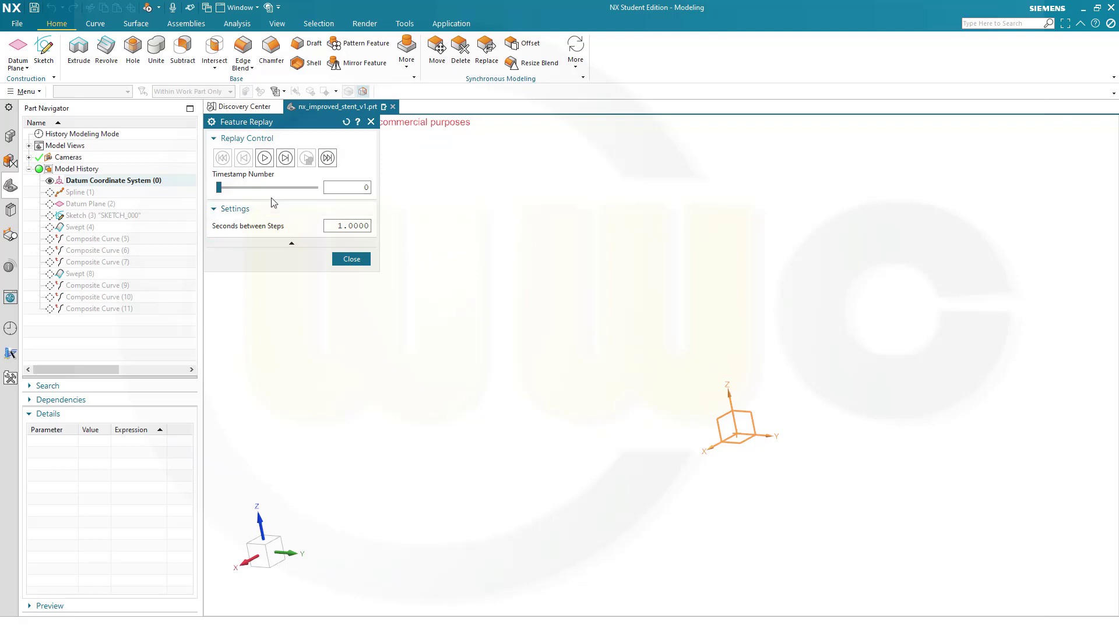
Step the replay forward through Spline (1), the datum plane and the SKETCH_000 triangle profile.
left_click(285, 159)
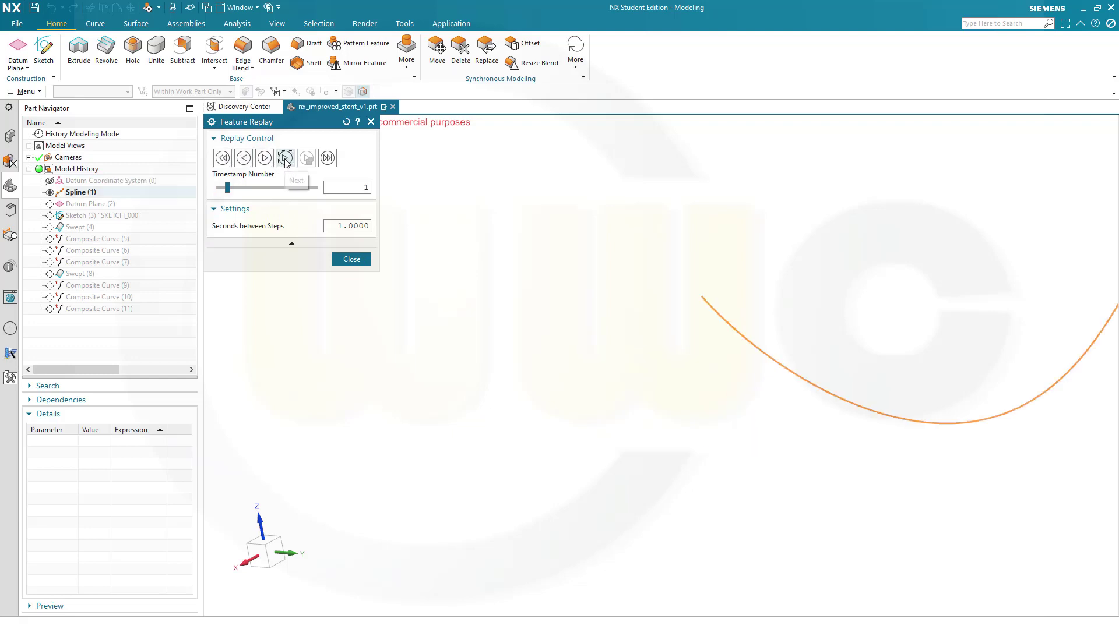
middle_click_drag(812, 287, 524, 400)
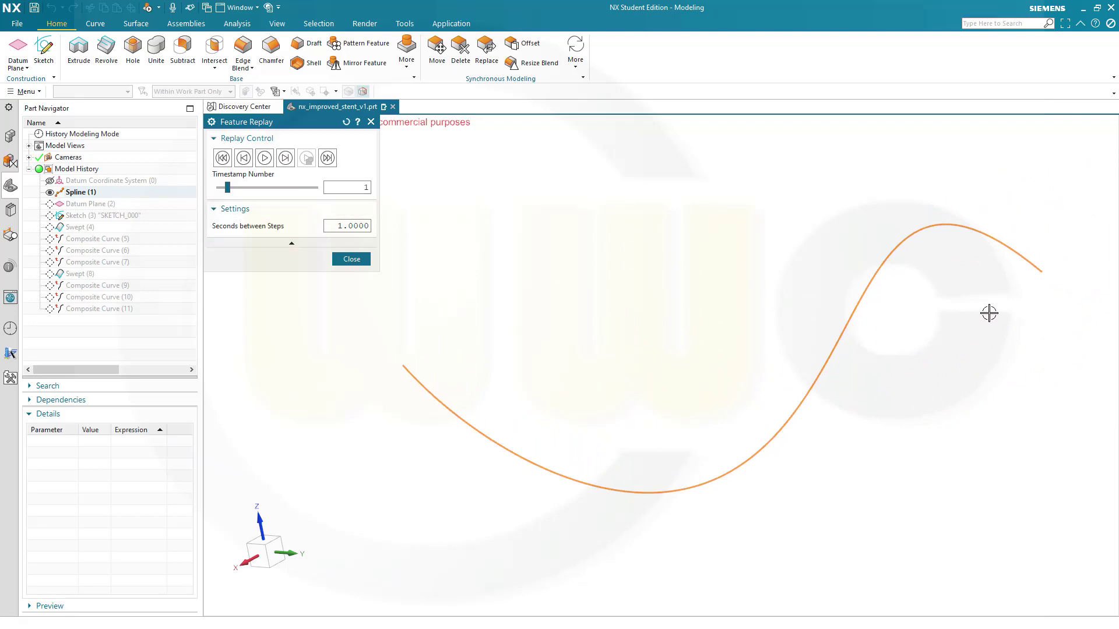
left_click(285, 159)
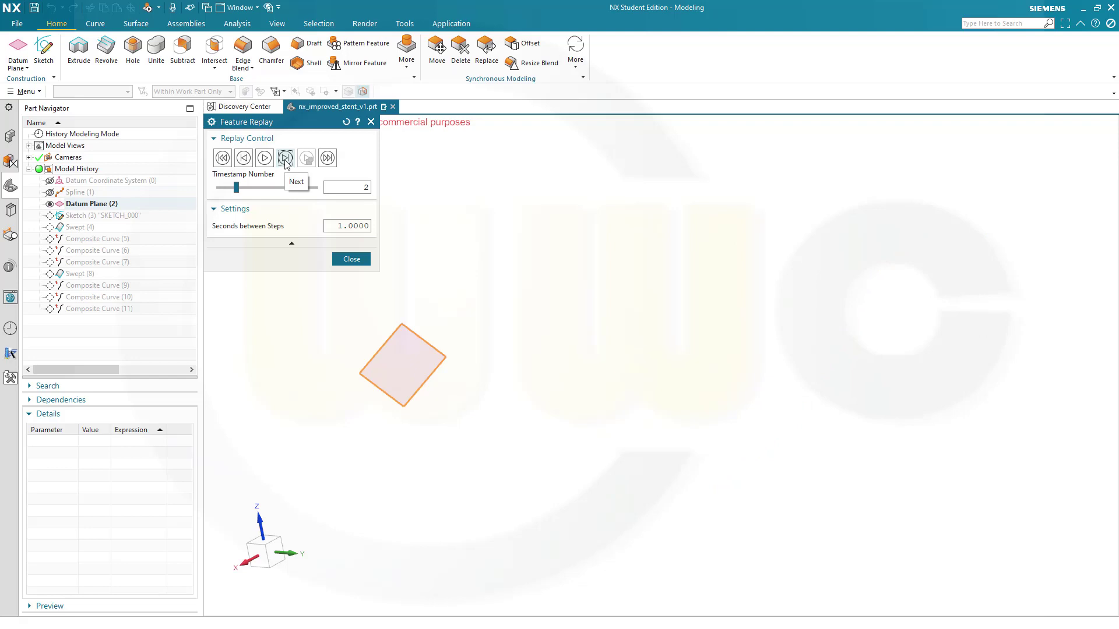
left_click(286, 158)
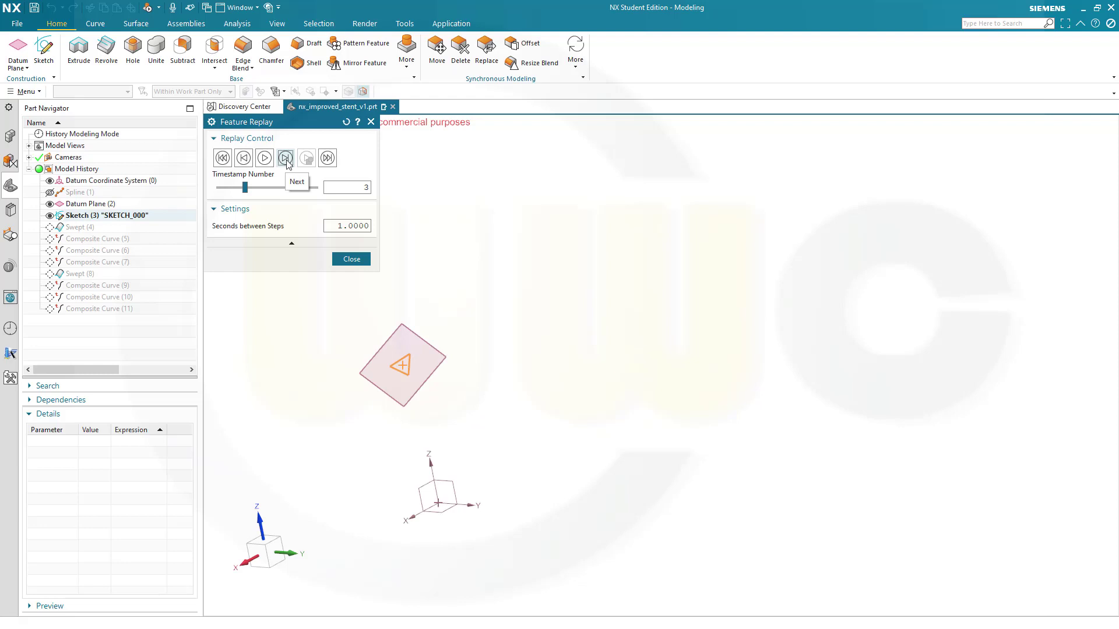
Step through the first sweep, Composite Curves 5–7, the second sweep and Composite Curves 9–11.
left_click(286, 158)
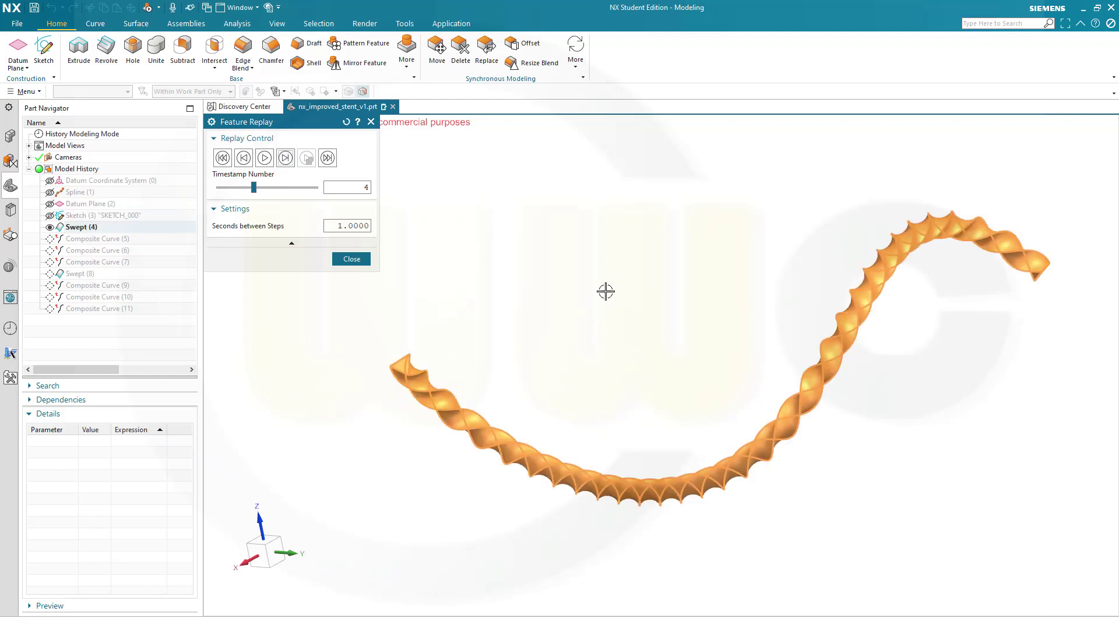
left_click(285, 157)
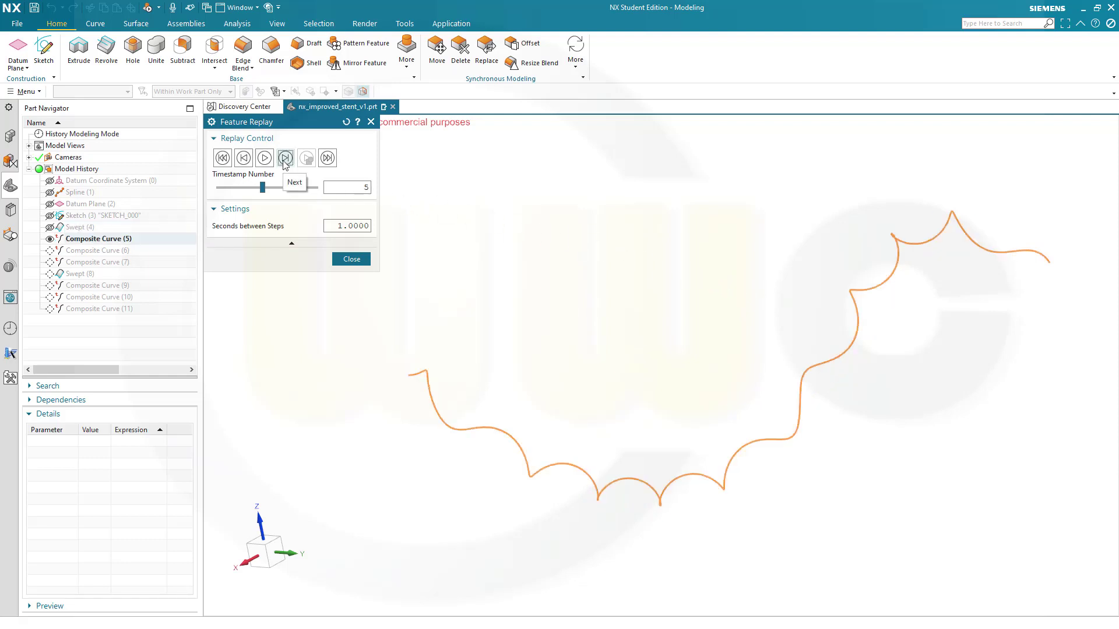
left_click(285, 158)
left_click(285, 158)
left_click(285, 158)
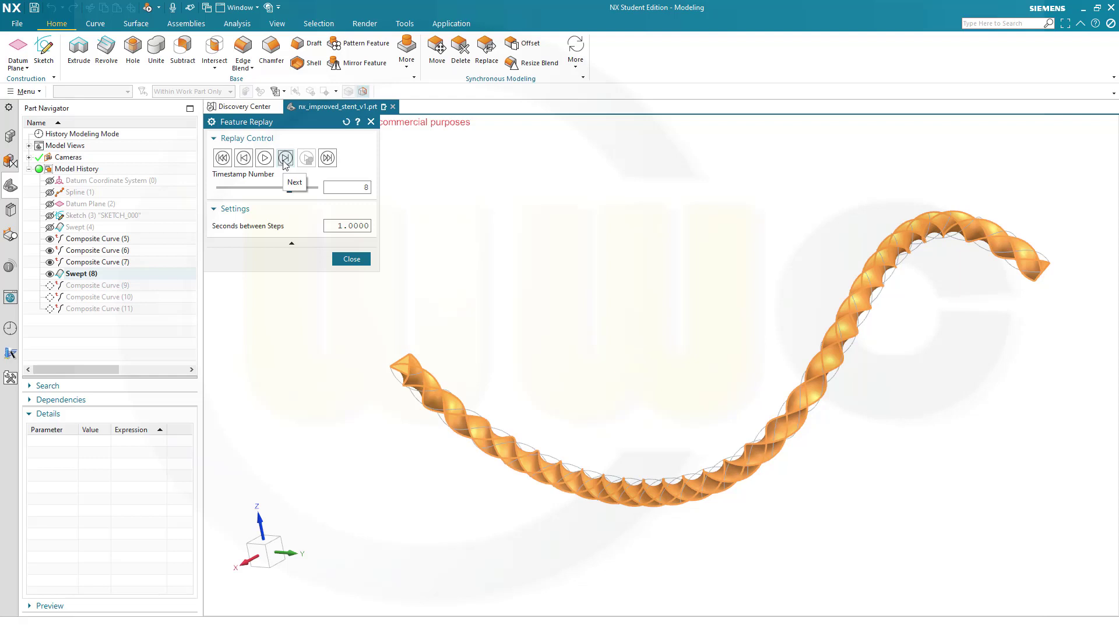
left_click(286, 158)
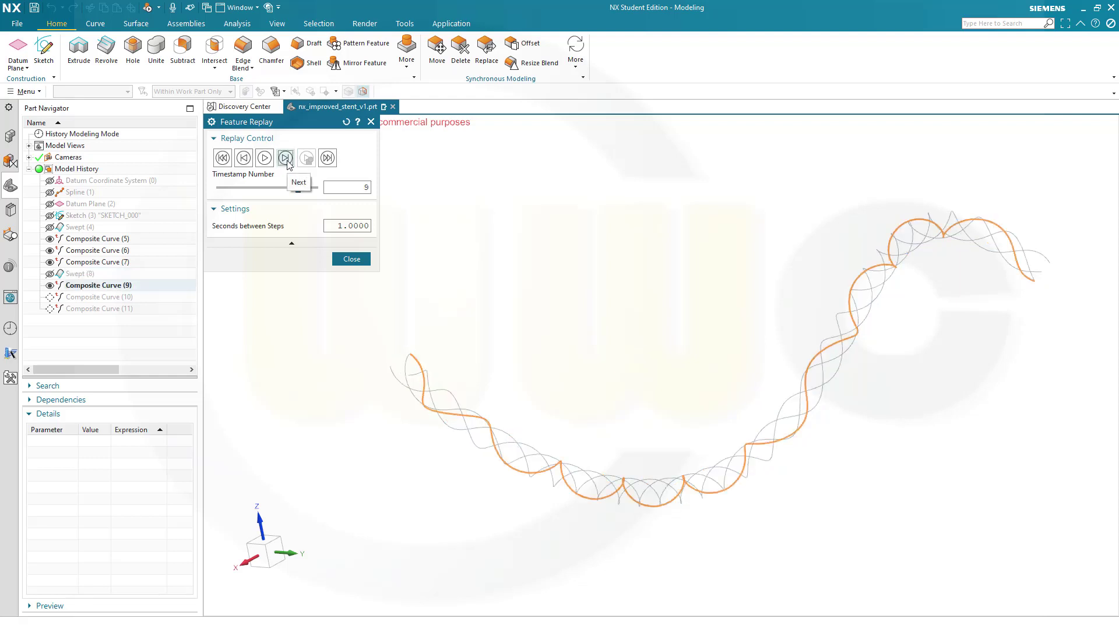
left_click(286, 158)
left_click(285, 158)
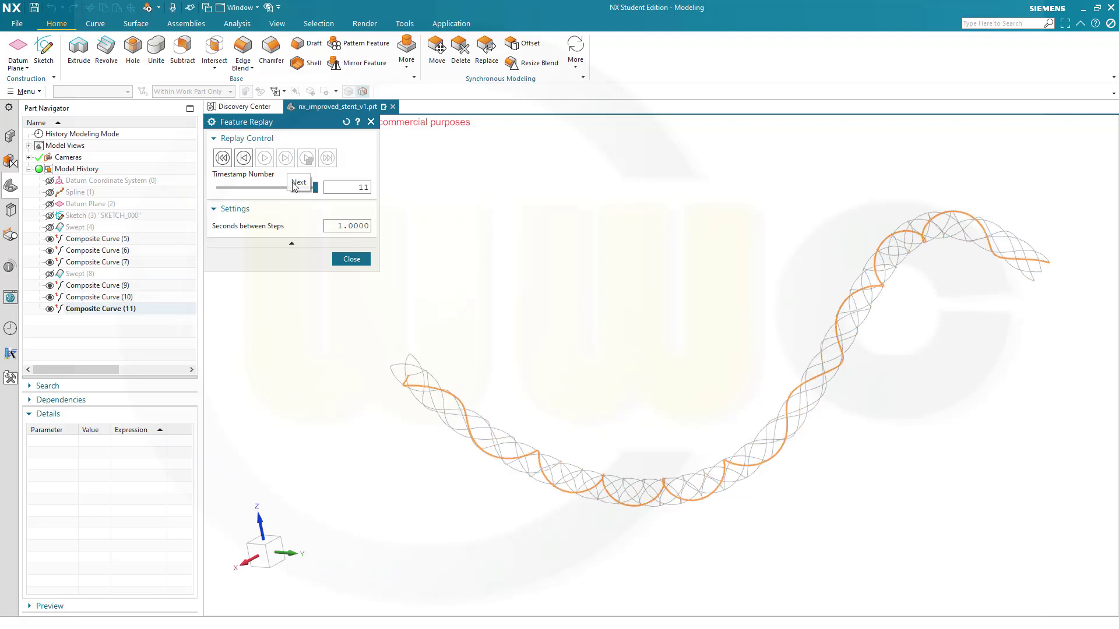
End Feature Replay, clear the wire selection, and show the Surface tab's full command gallery.
left_click(351, 260)
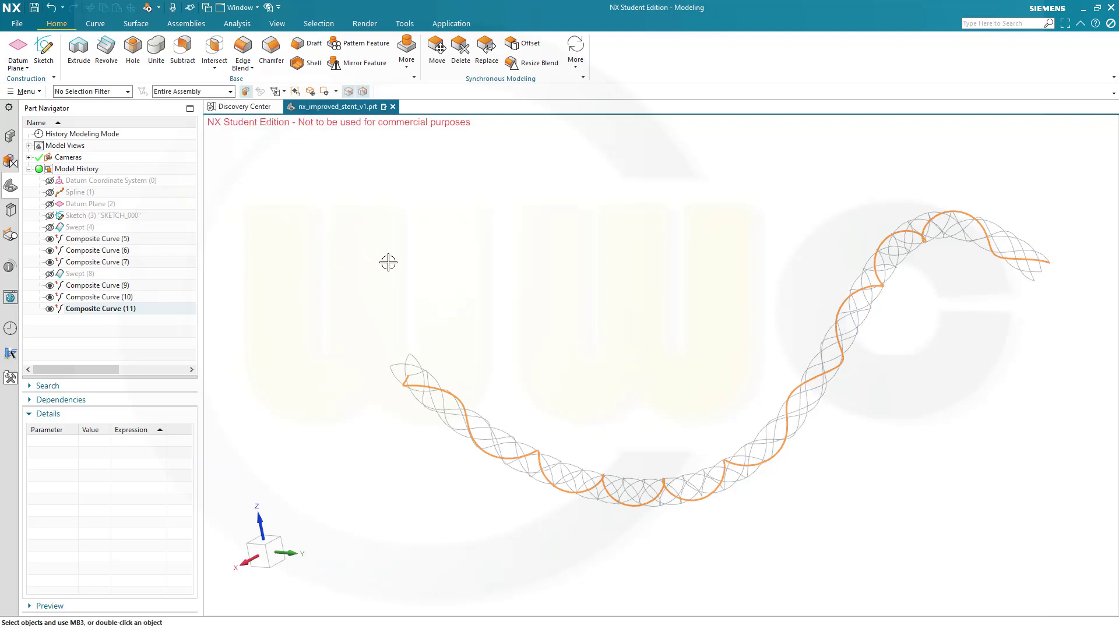
left_click(617, 310)
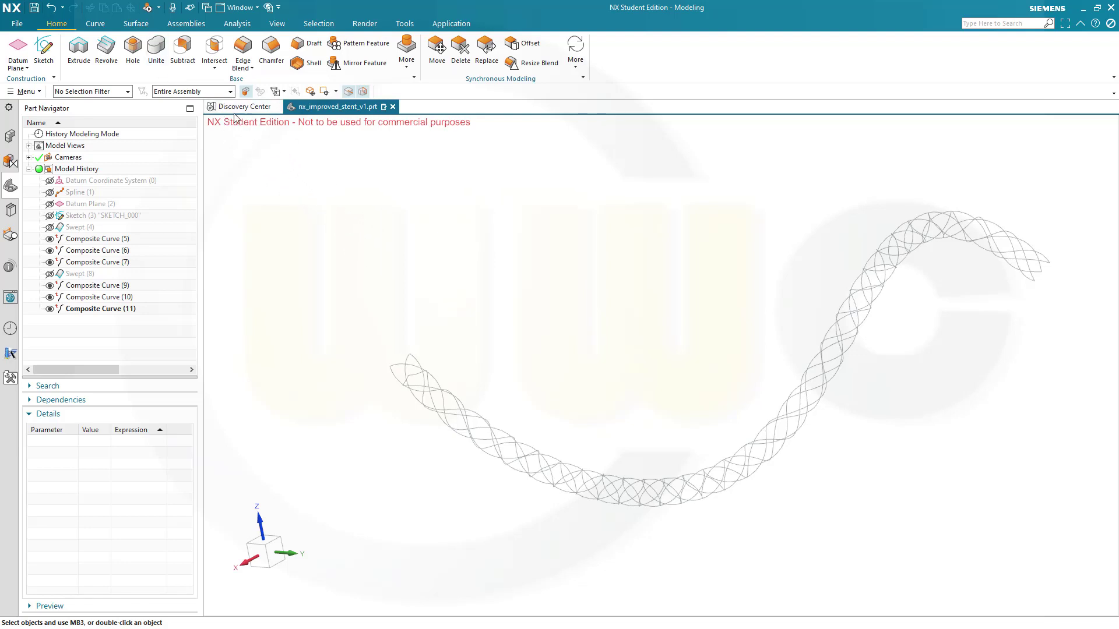
left_click(136, 24)
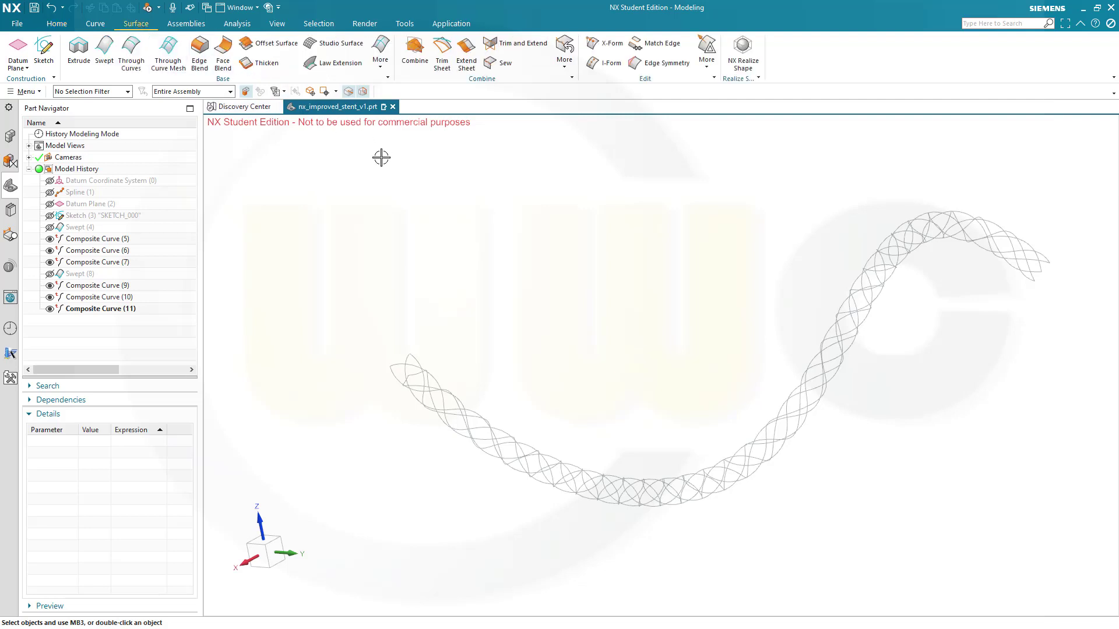
left_click(381, 67)
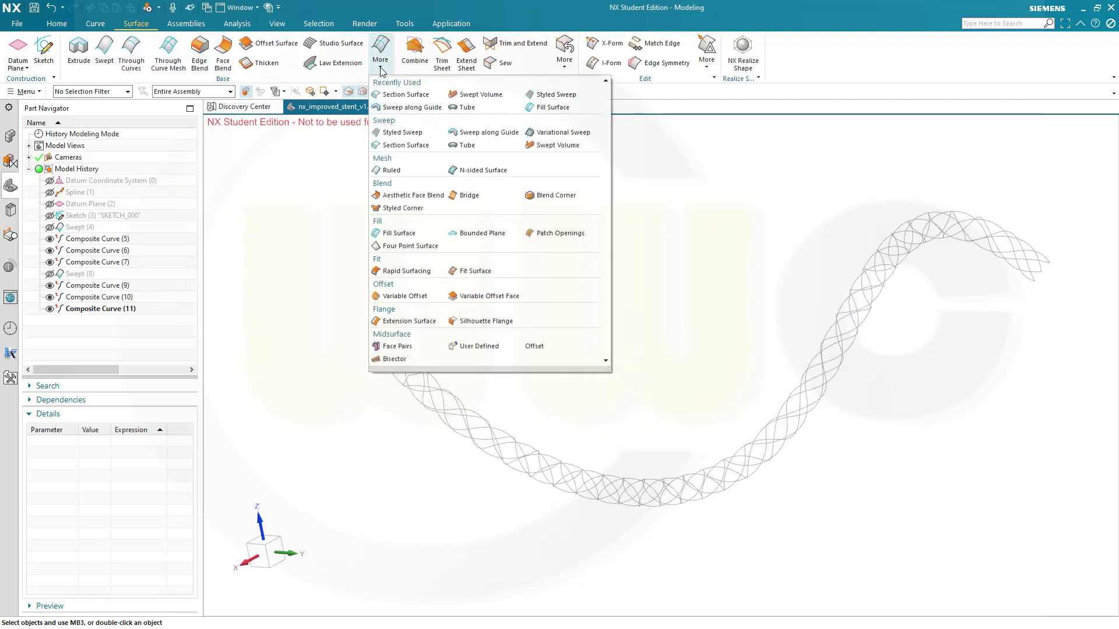
Start a Circular, Center Radius Section Surface at 20.25 mm, move its dialog aside, and zoom in.
left_click(407, 147)
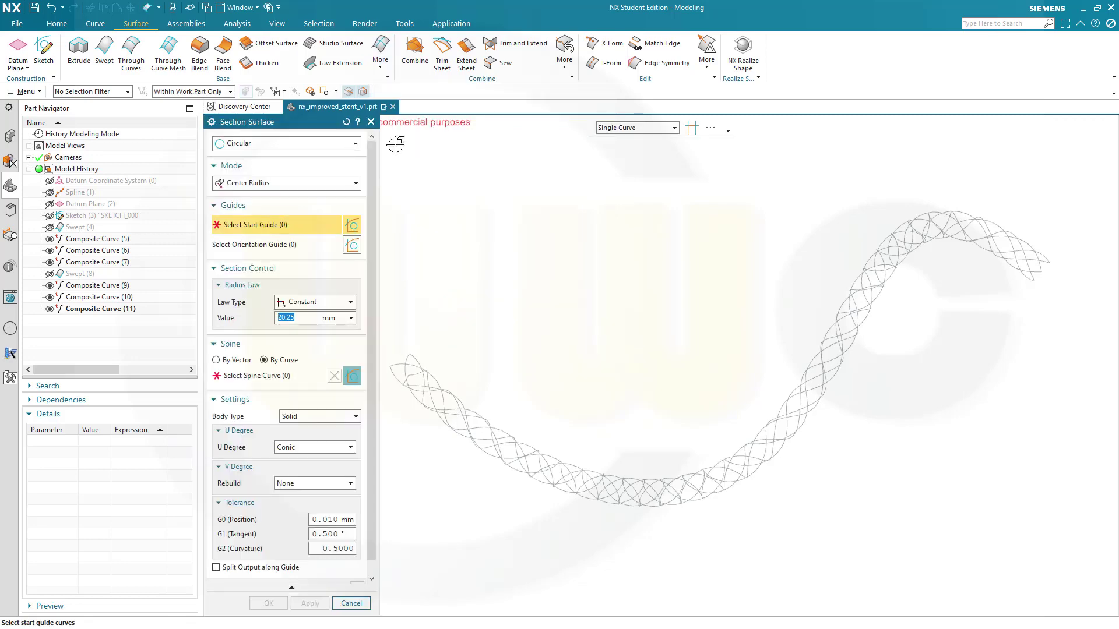
left_click_drag(304, 116, 969, 93)
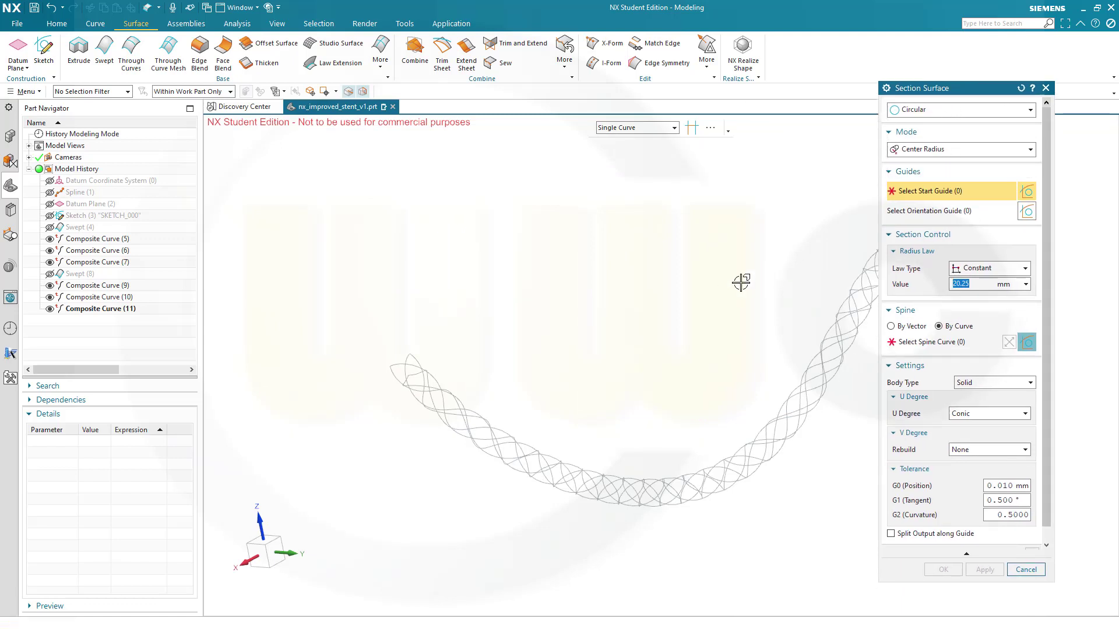
scroll(485, 370, "down", 2)
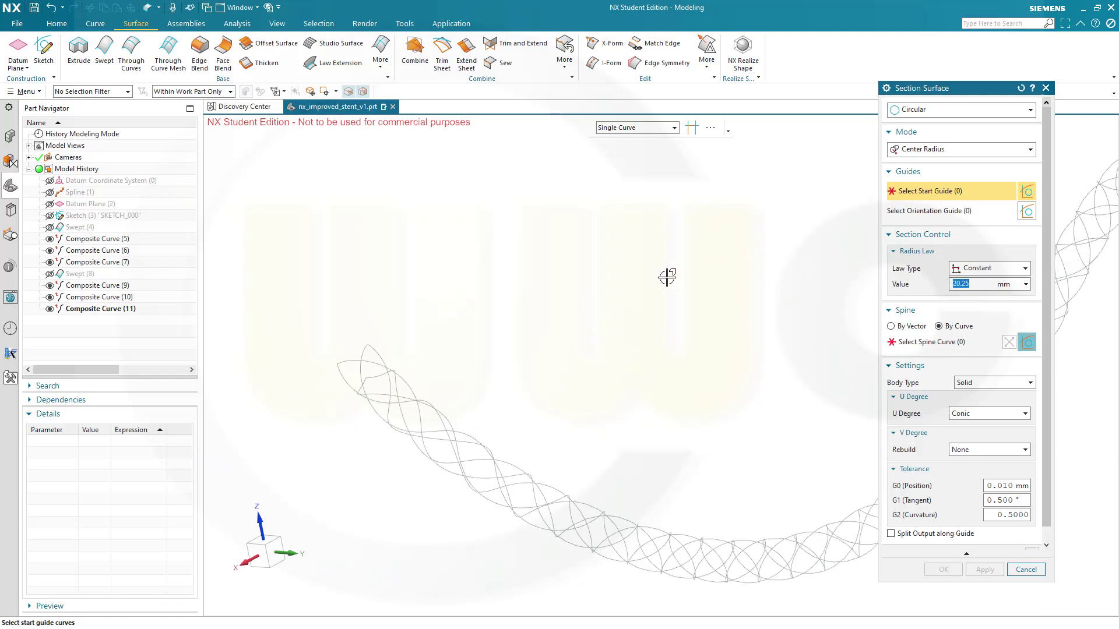
Cancel the section surface, then open SKETCH_000's triangle in its 40 mm circle and finish it.
left_click(1026, 569)
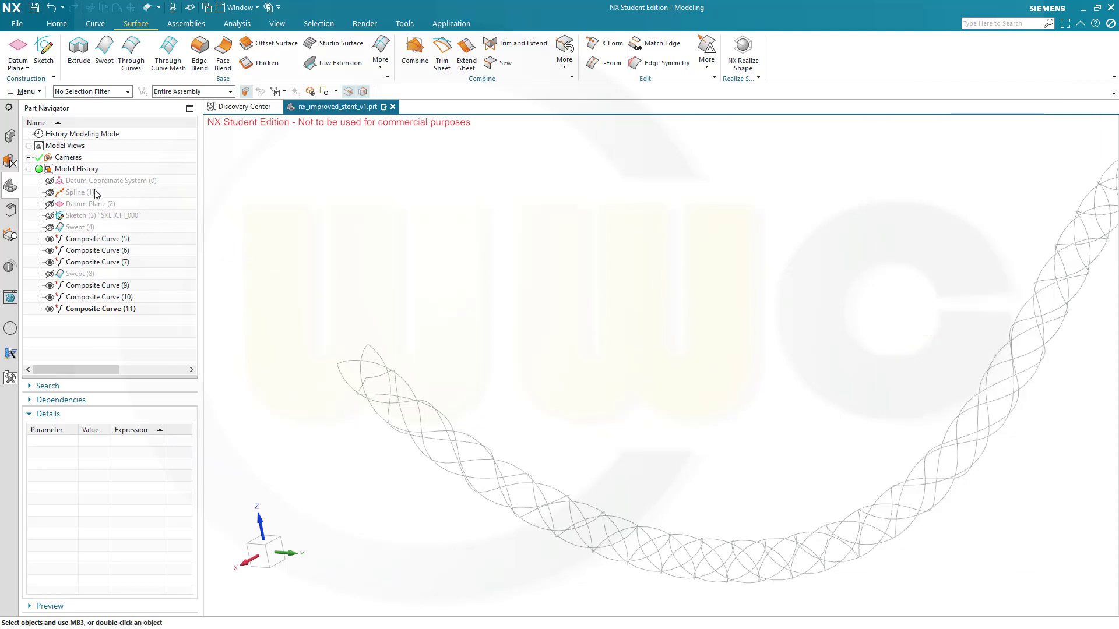
left_click(85, 217)
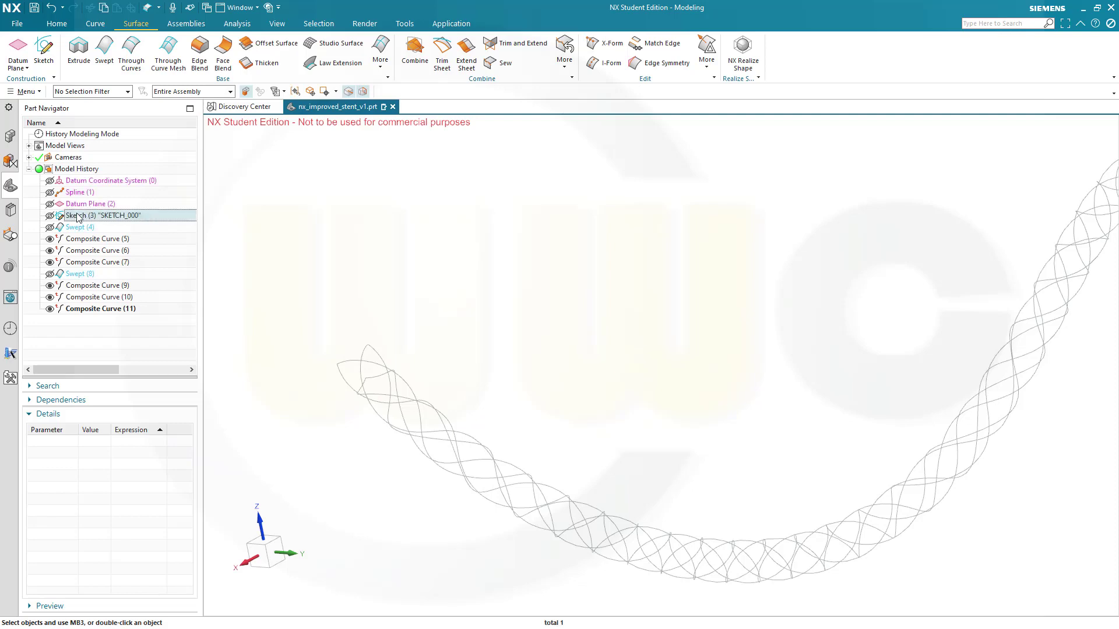
double_click(74, 217)
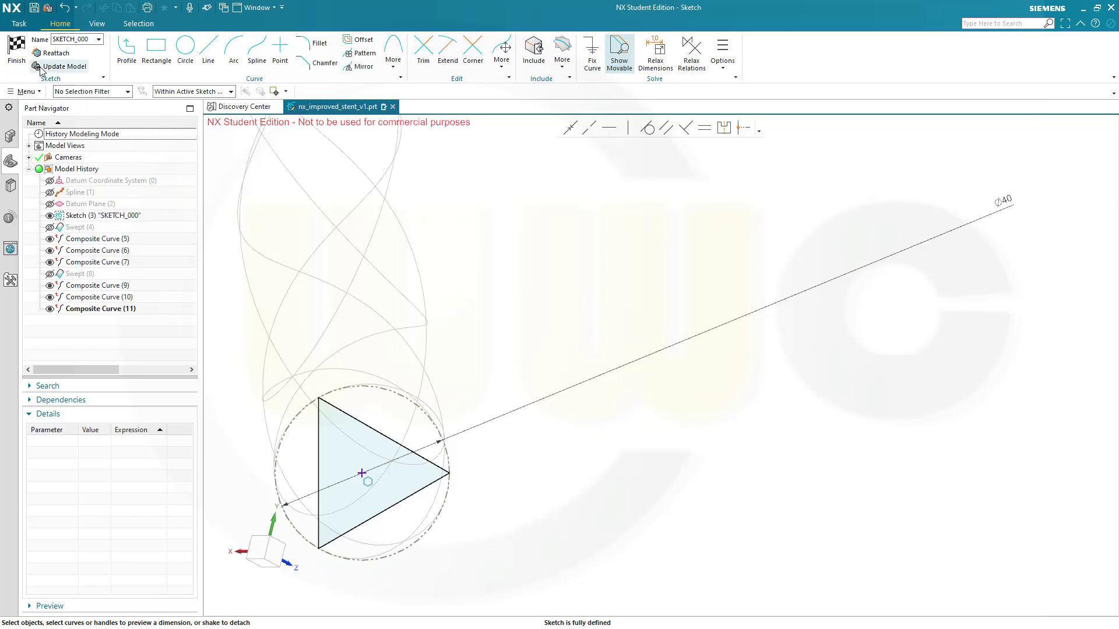
left_click(20, 69)
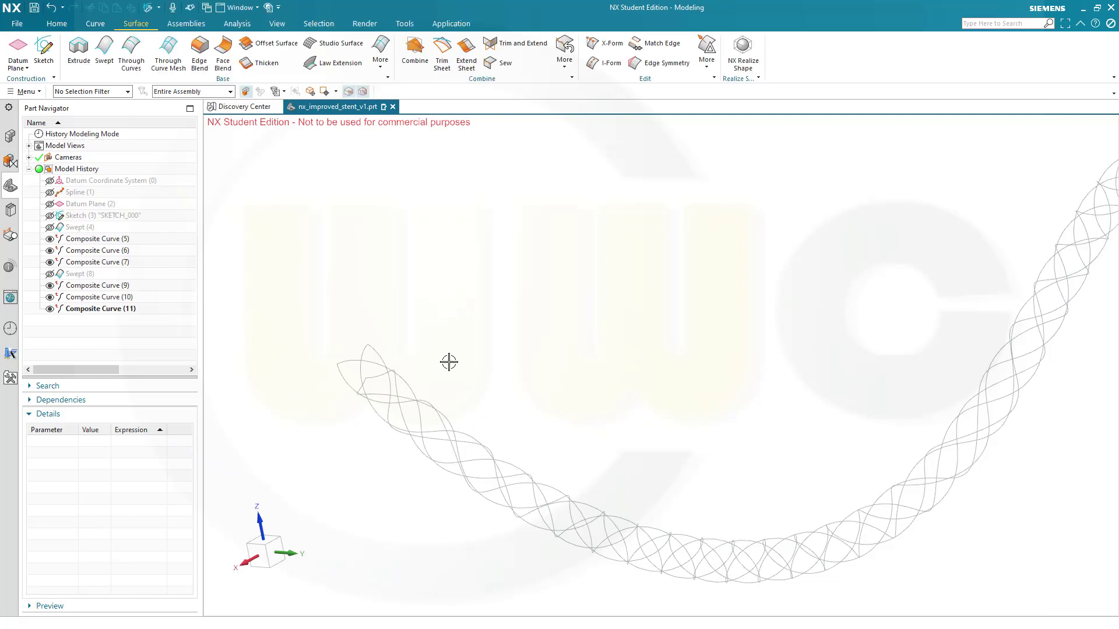
Start a 2 mm-radius Section Surface and tube Composite Curve (5) as guide and spine.
scroll(449, 362, "down", 2)
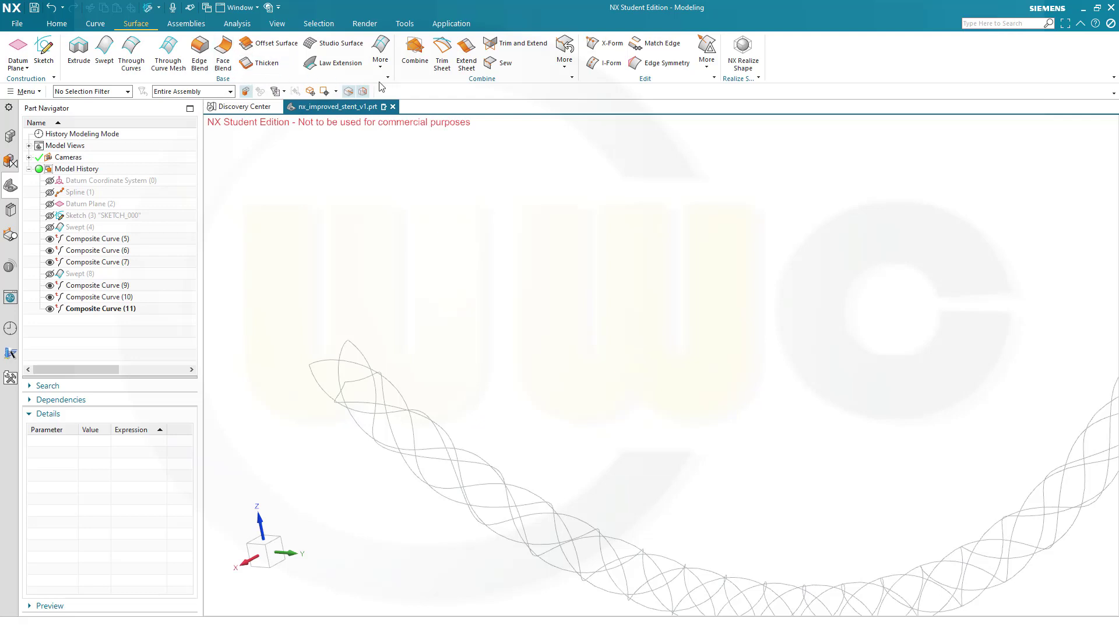
left_click(380, 57)
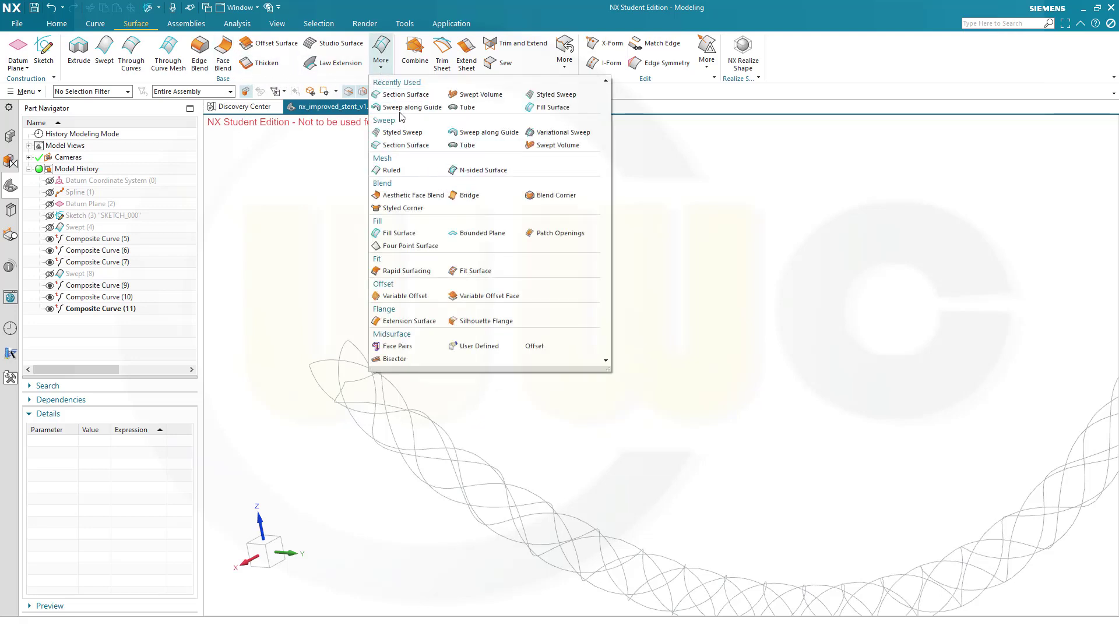
left_click(404, 145)
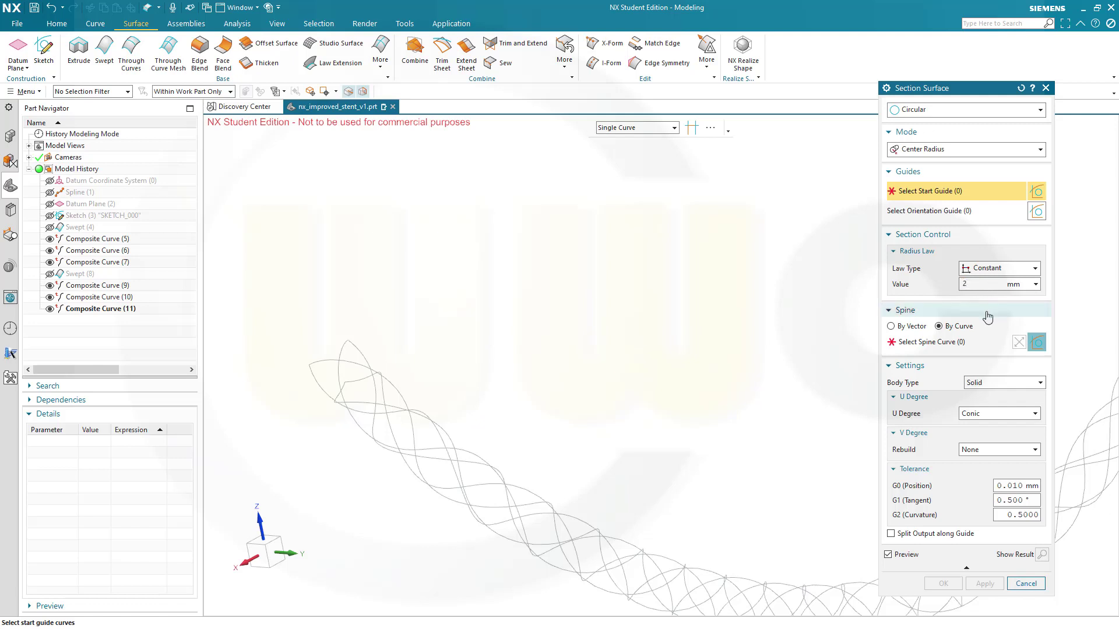
left_click(980, 280)
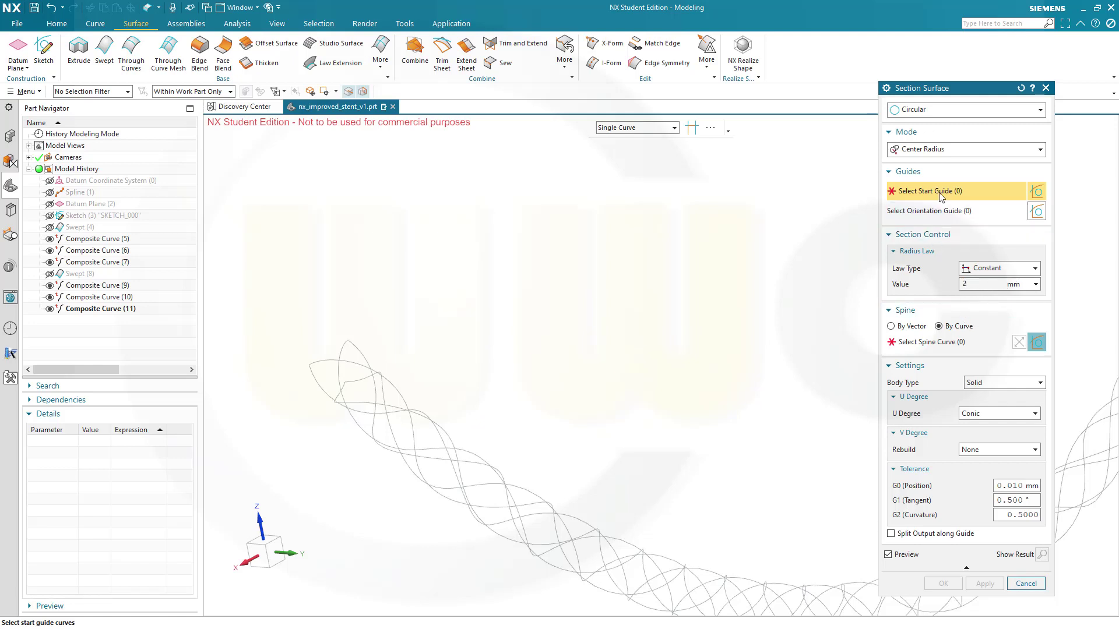
left_click(105, 241)
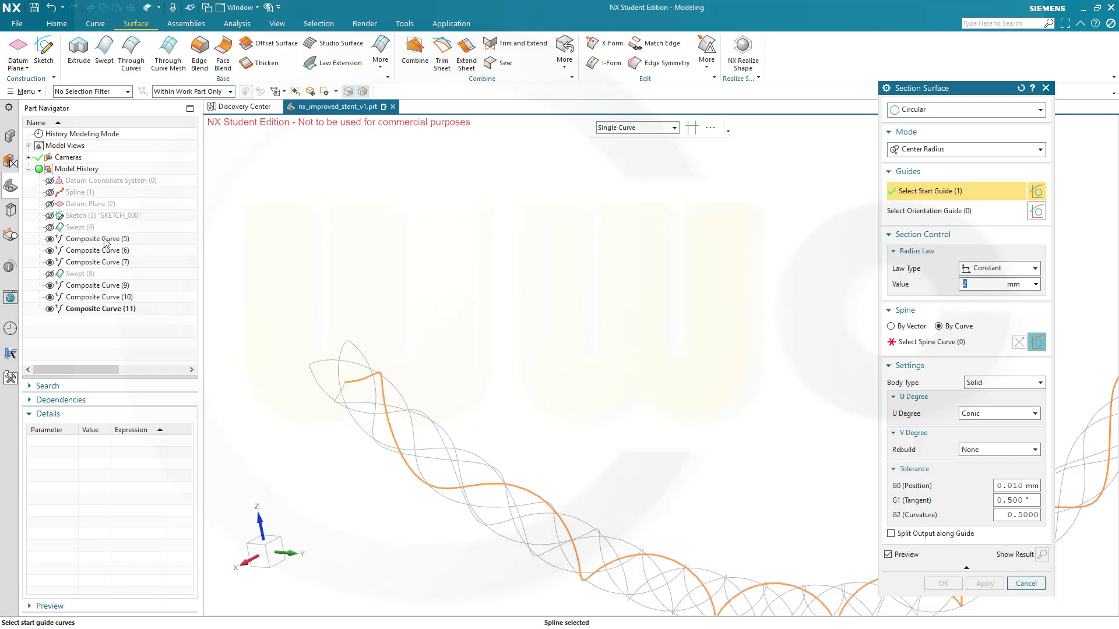
left_click(904, 343)
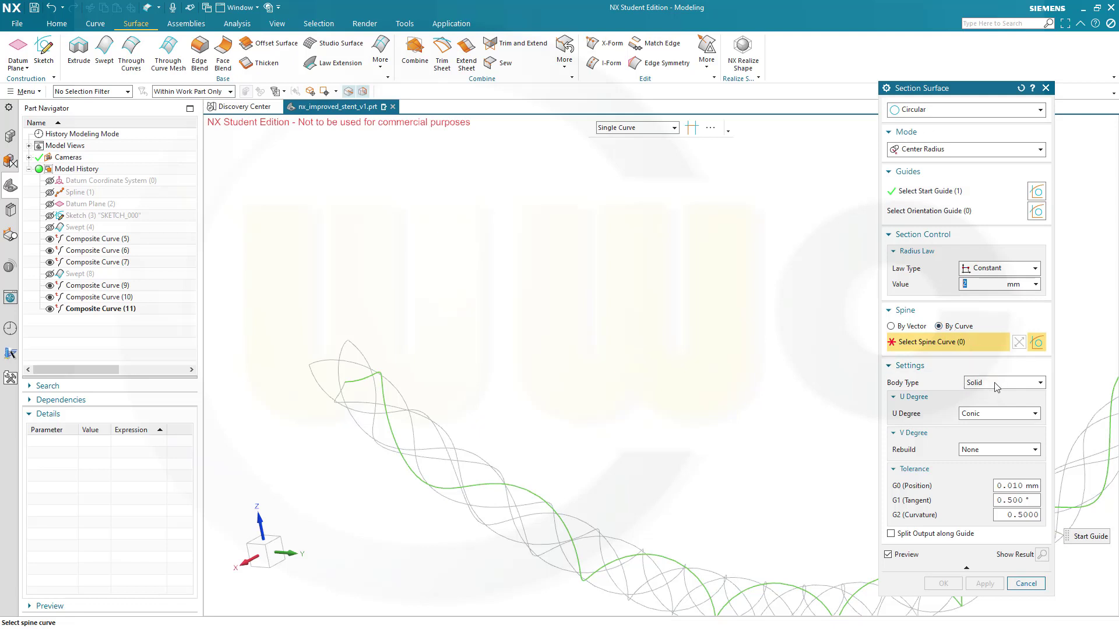
left_click(113, 239)
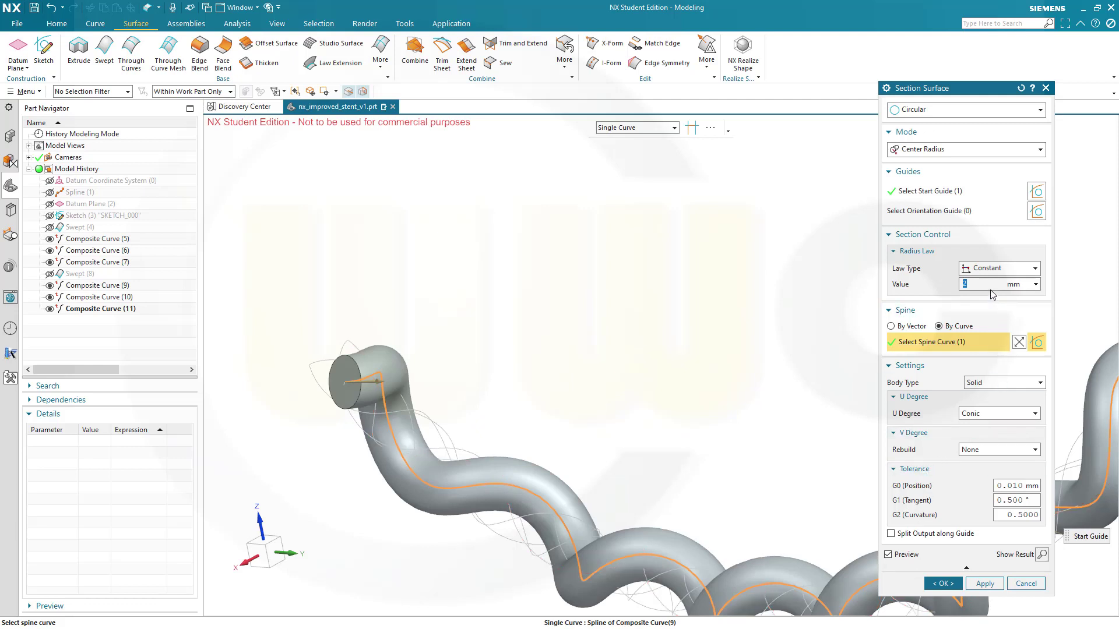
key("Tab")
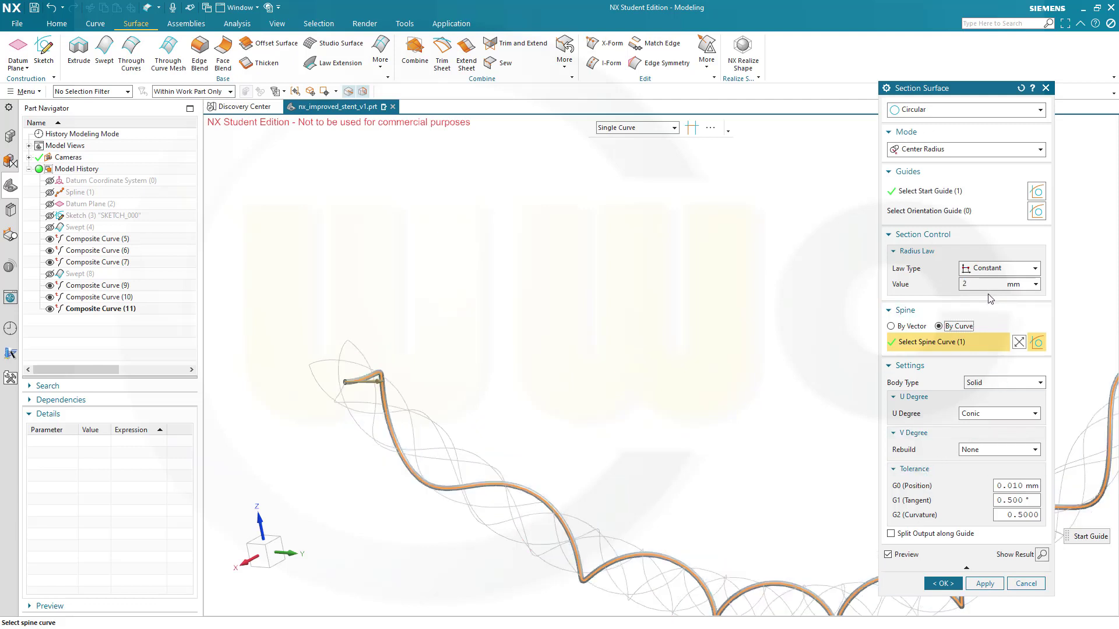
left_click(983, 583)
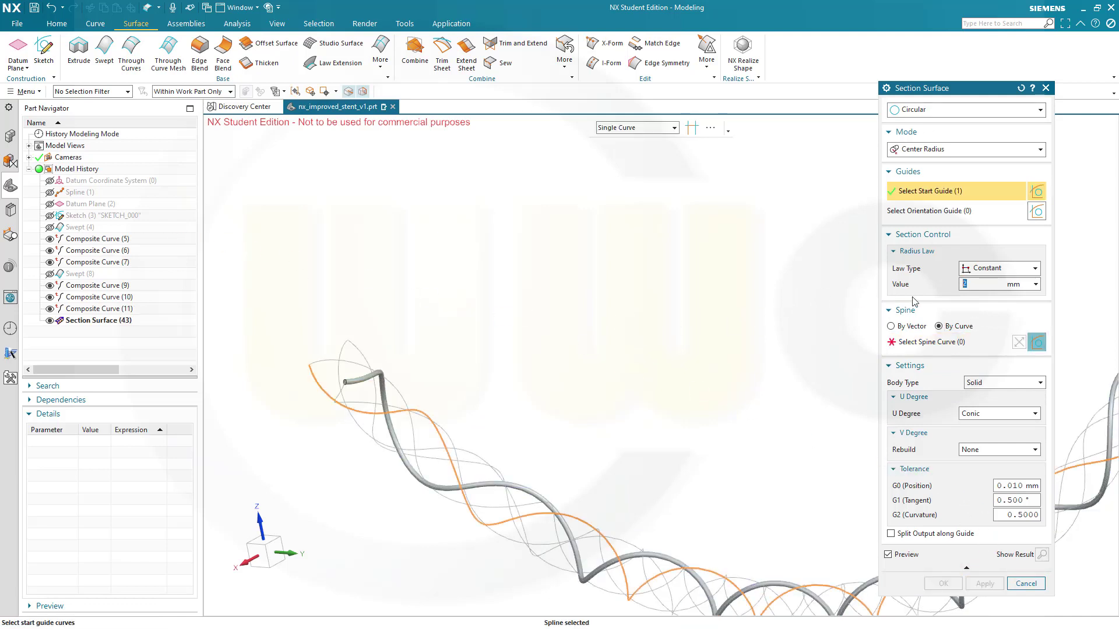
Tube the next three composite curves, including Composite Curve (9), as 2 mm solid wires.
left_click(921, 344)
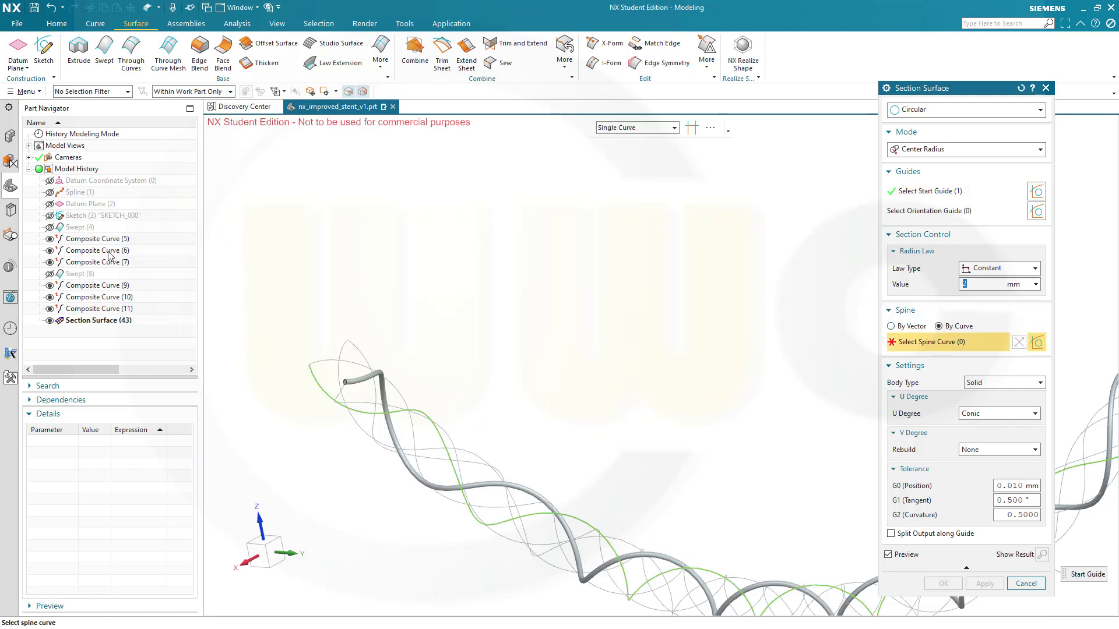
left_click(587, 417)
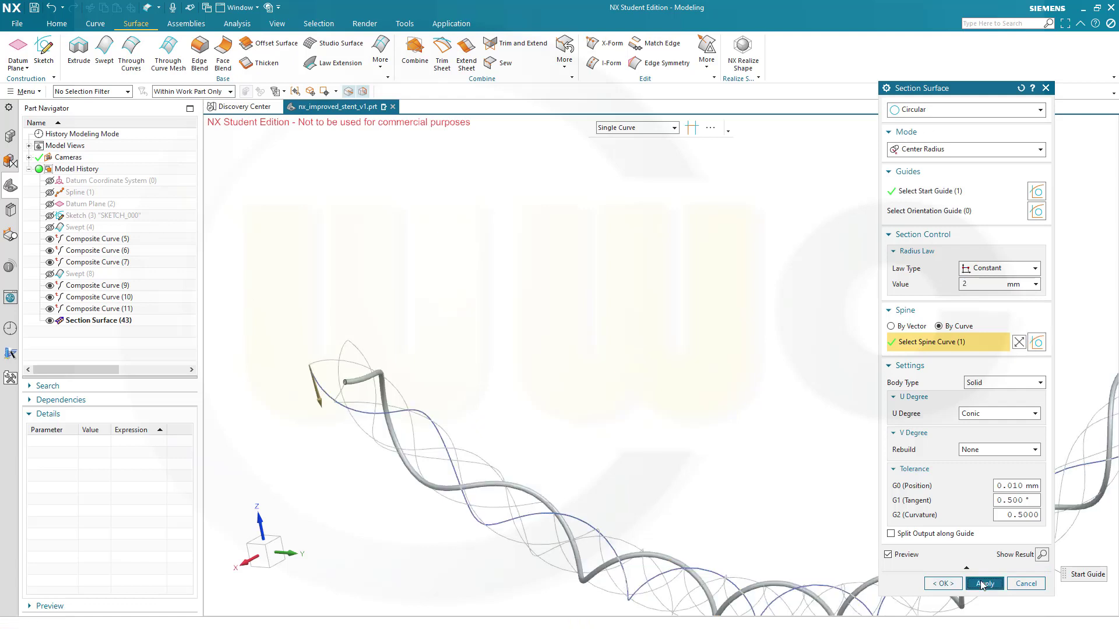
left_click(984, 584)
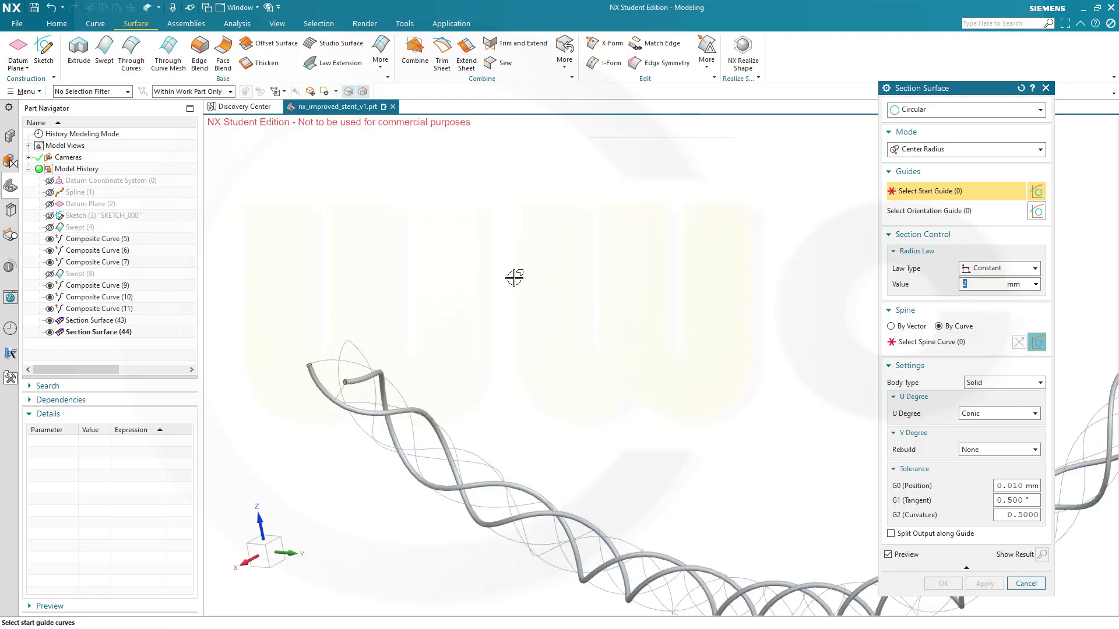
left_click(107, 264)
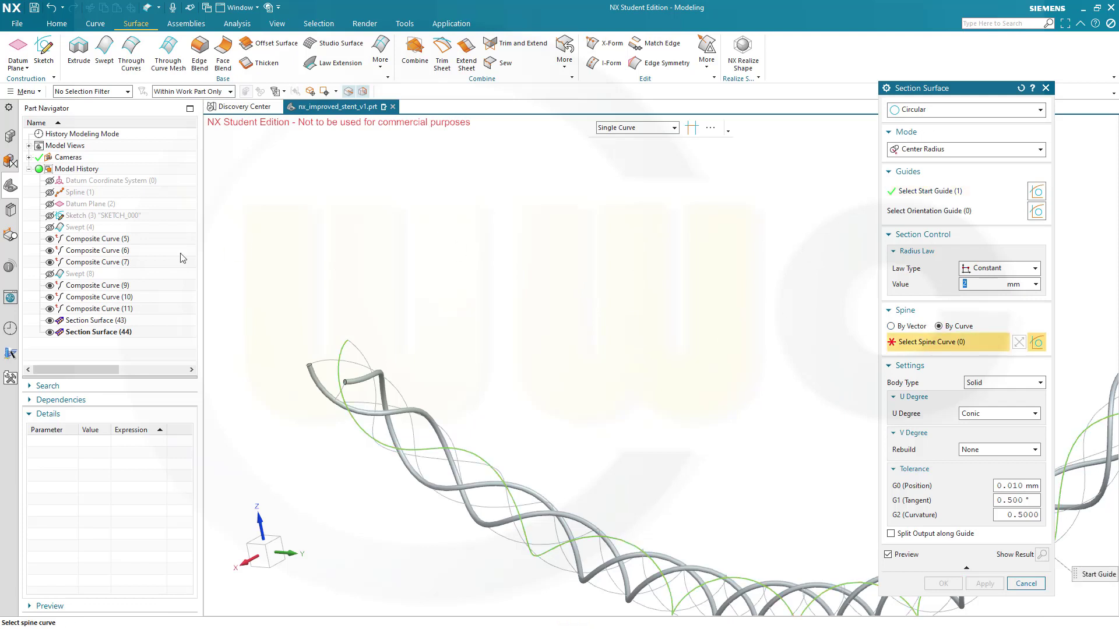
left_click(105, 262)
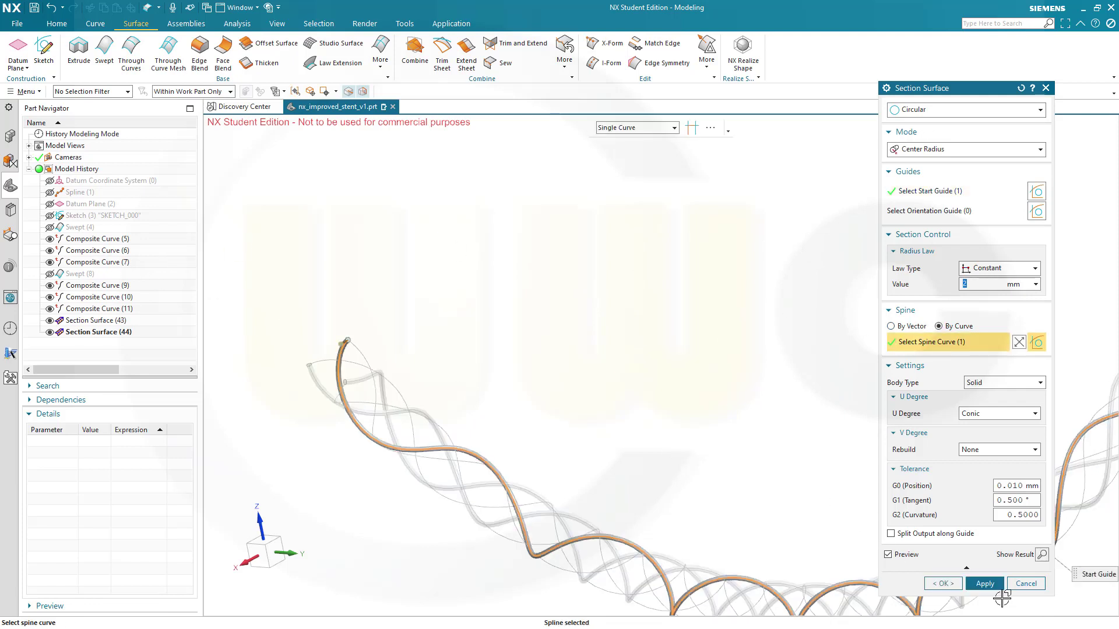
left_click(1000, 589)
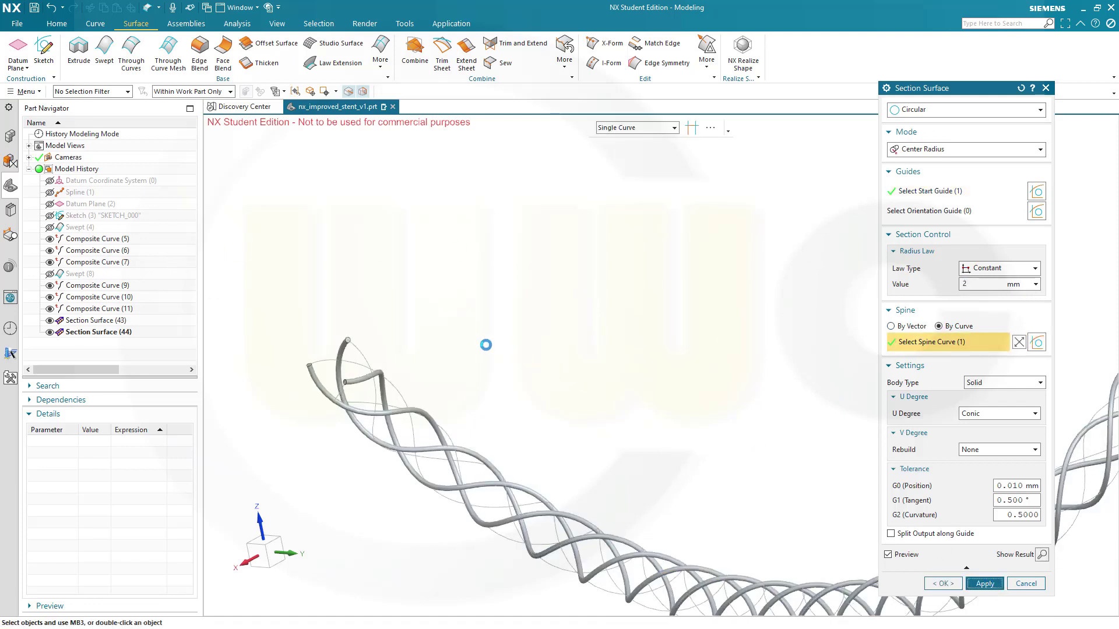
left_click(118, 288)
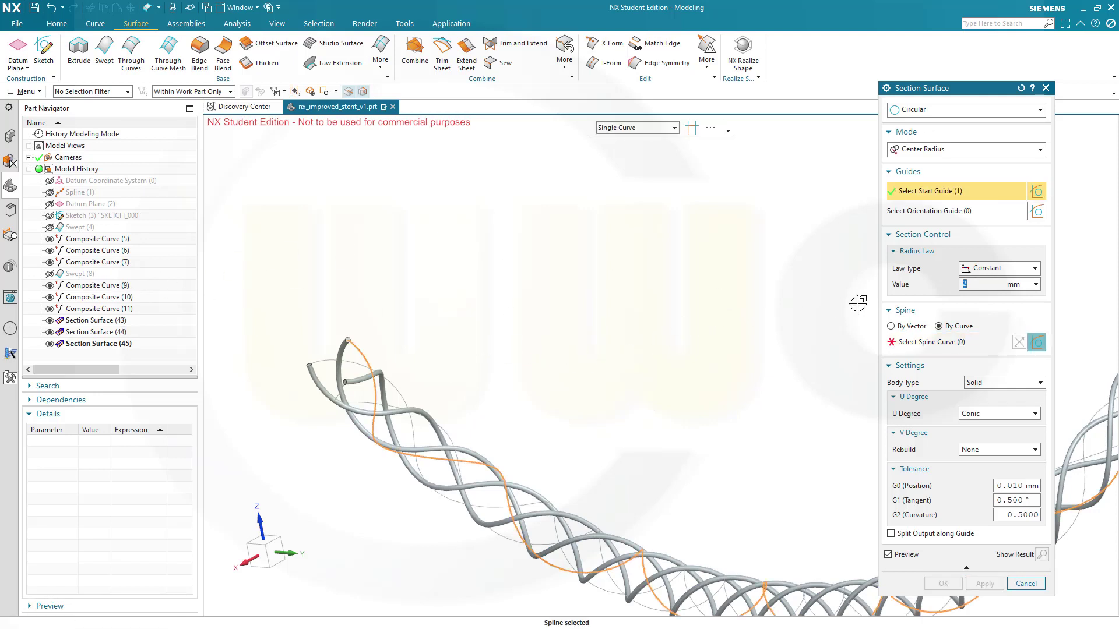
left_click(926, 342)
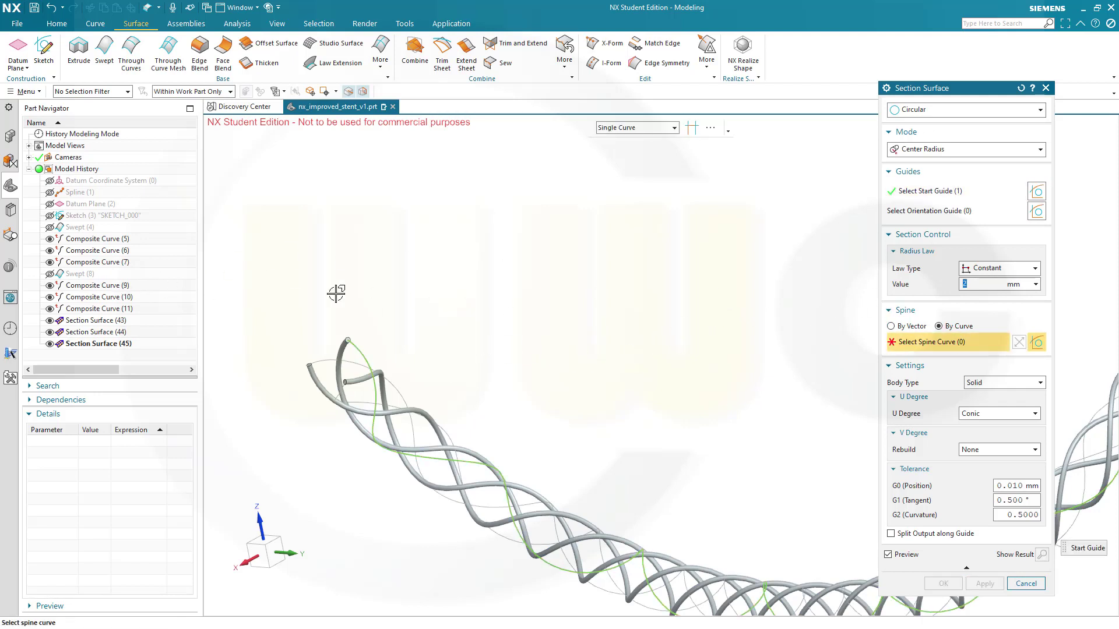
left_click(116, 284)
left_click(992, 583)
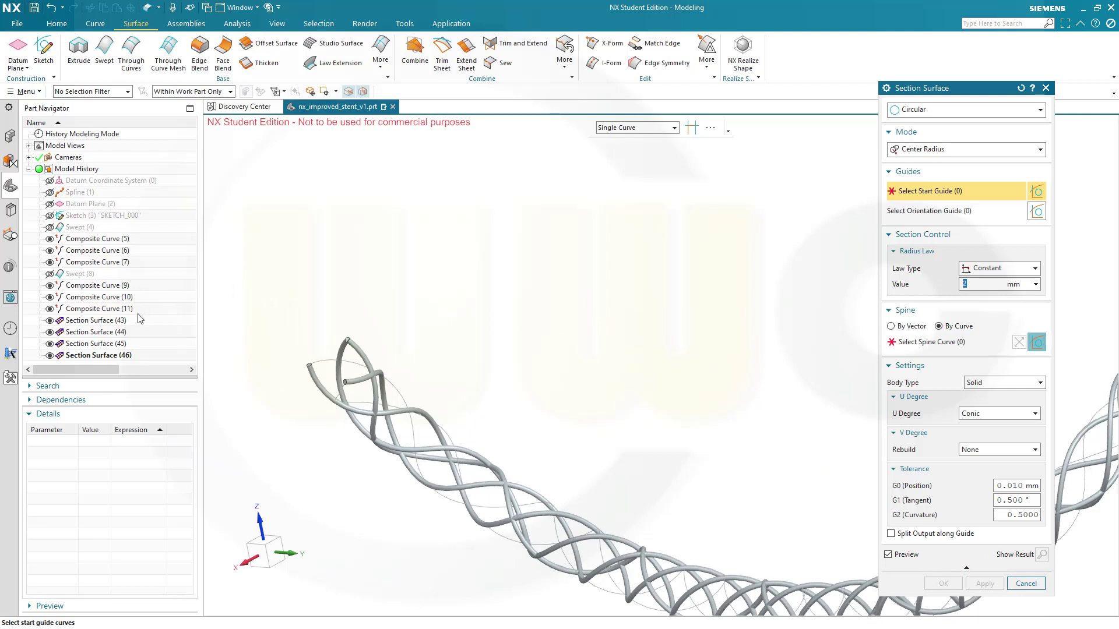
Tube the last two helical composite curves as 2 mm solid wires.
left_click(118, 300)
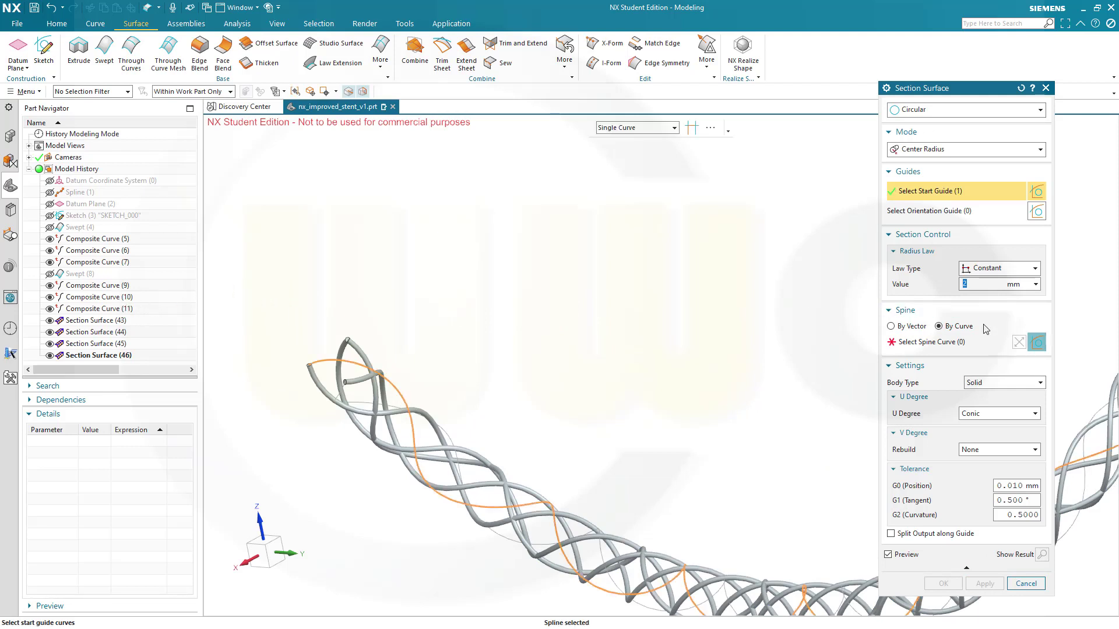
left_click(932, 342)
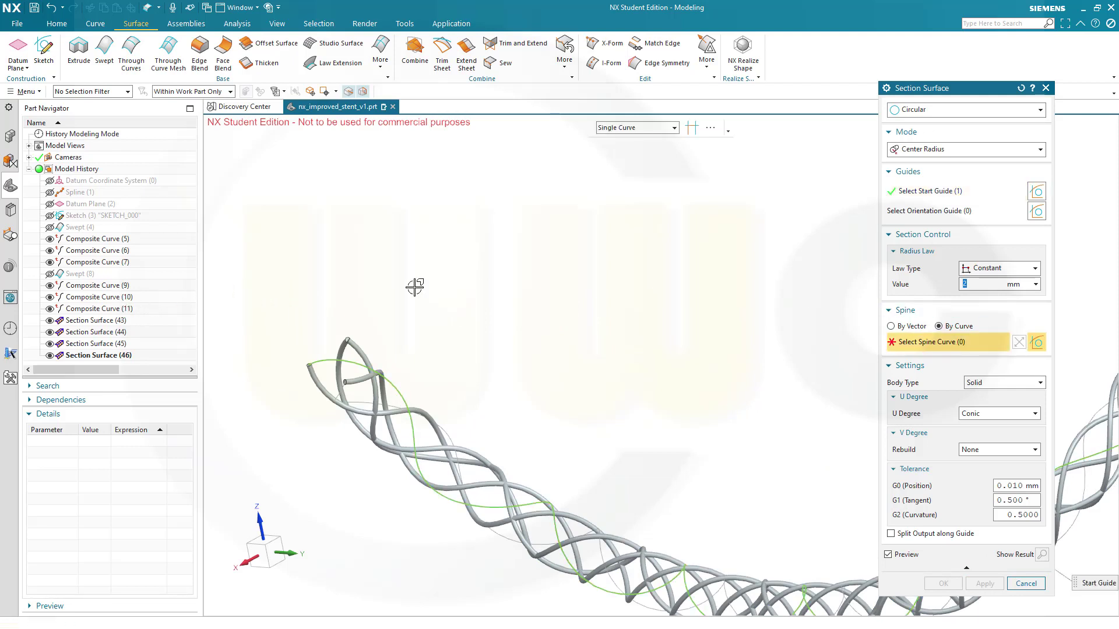
left_click(118, 298)
left_click(985, 584)
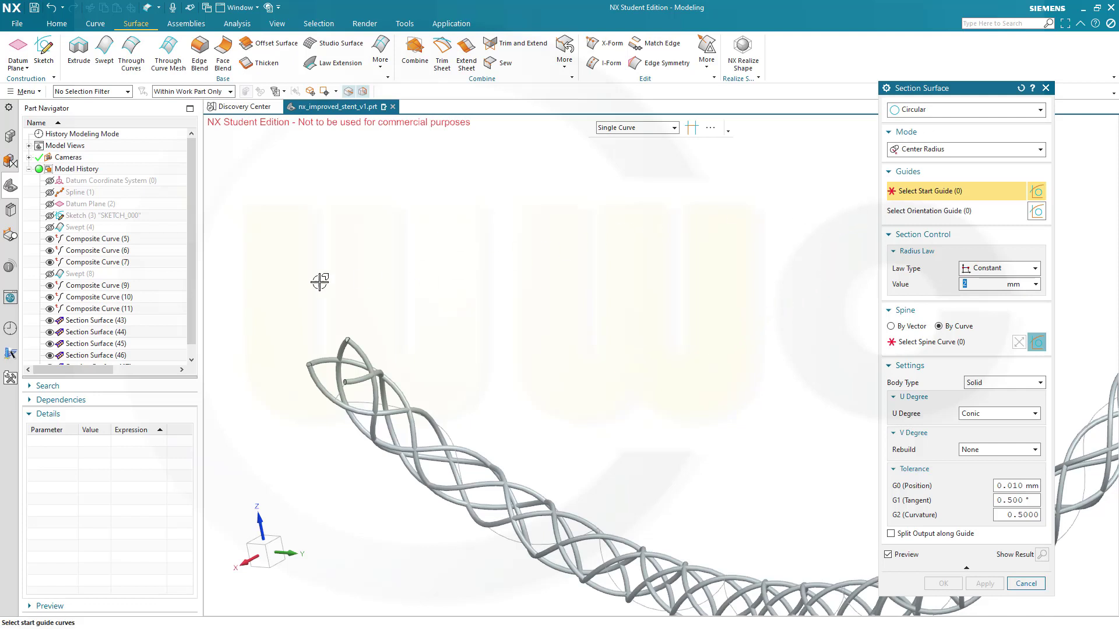
left_click(109, 310)
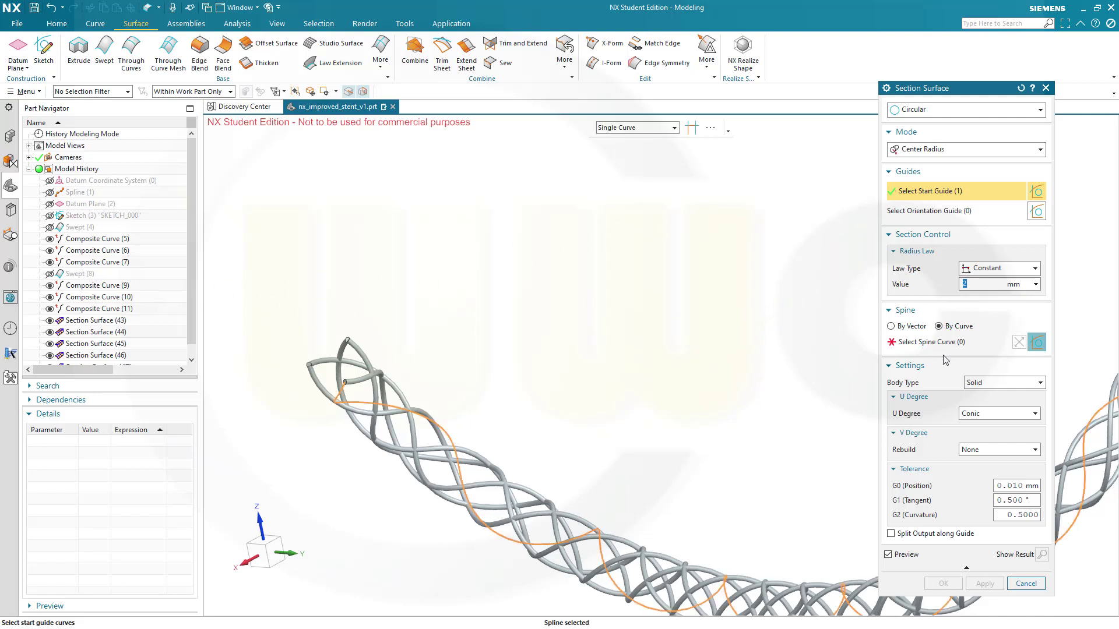
left_click(929, 343)
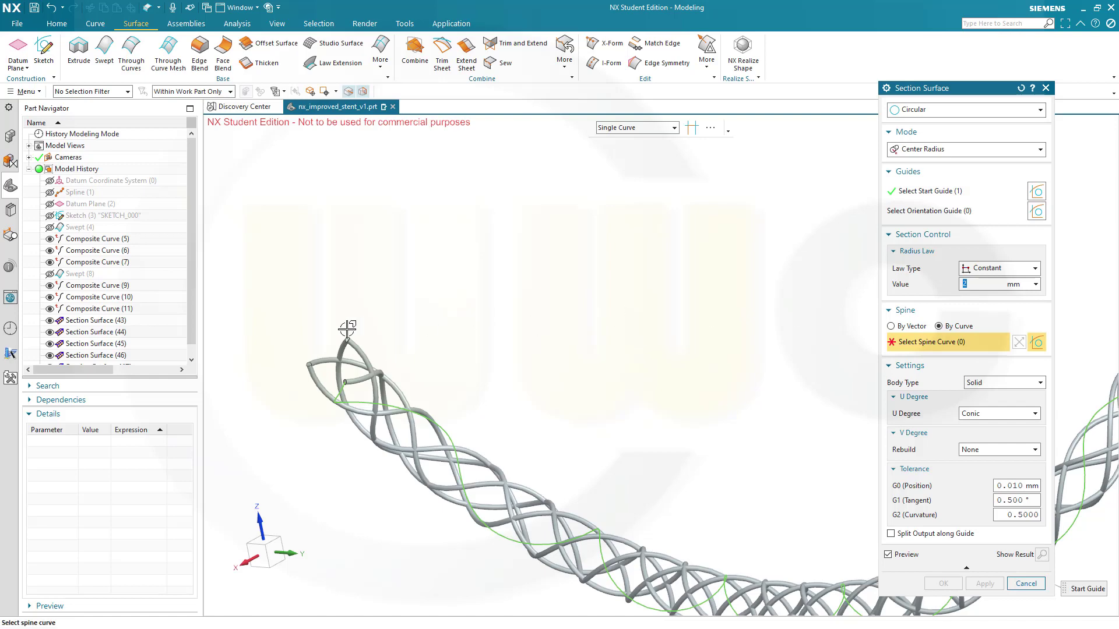
left_click(103, 312)
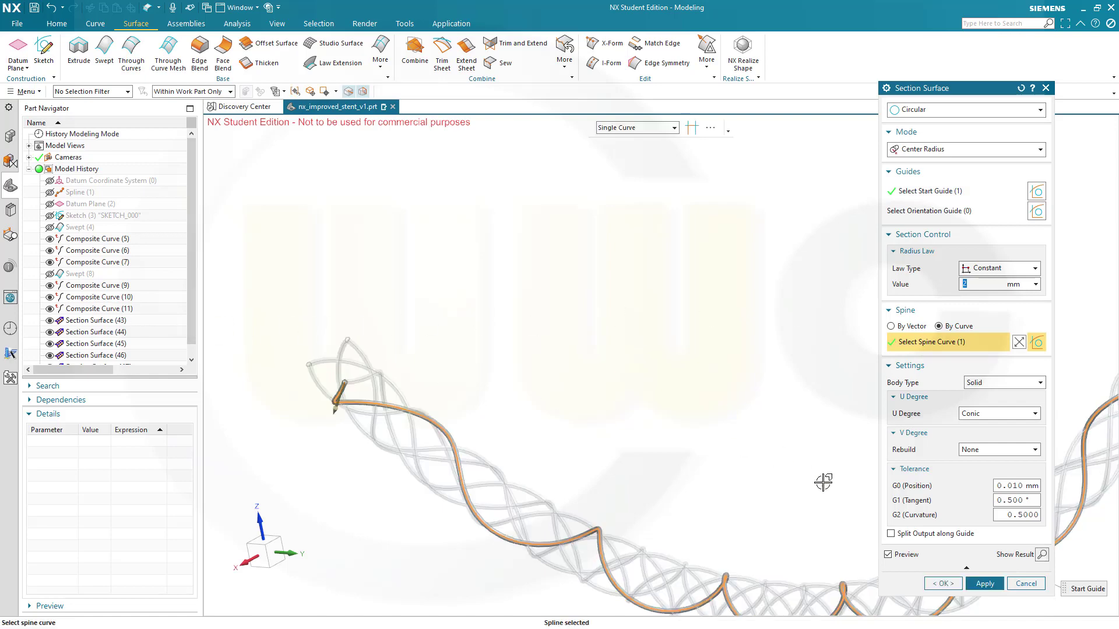
left_click(984, 583)
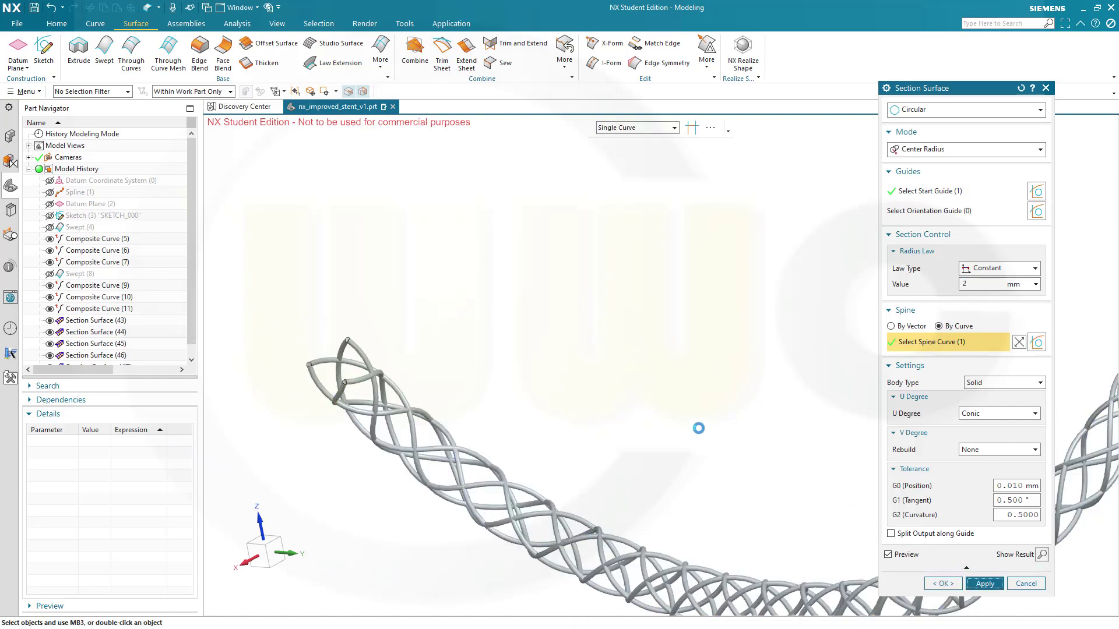
Close Section Surface, orbit around the whole stent, and make Spline (1) visible inside it.
left_click(1026, 583)
middle_click_drag(736, 460, 765, 408)
scroll(929, 400, "down", 3)
middle_click_drag(737, 356, 709, 380)
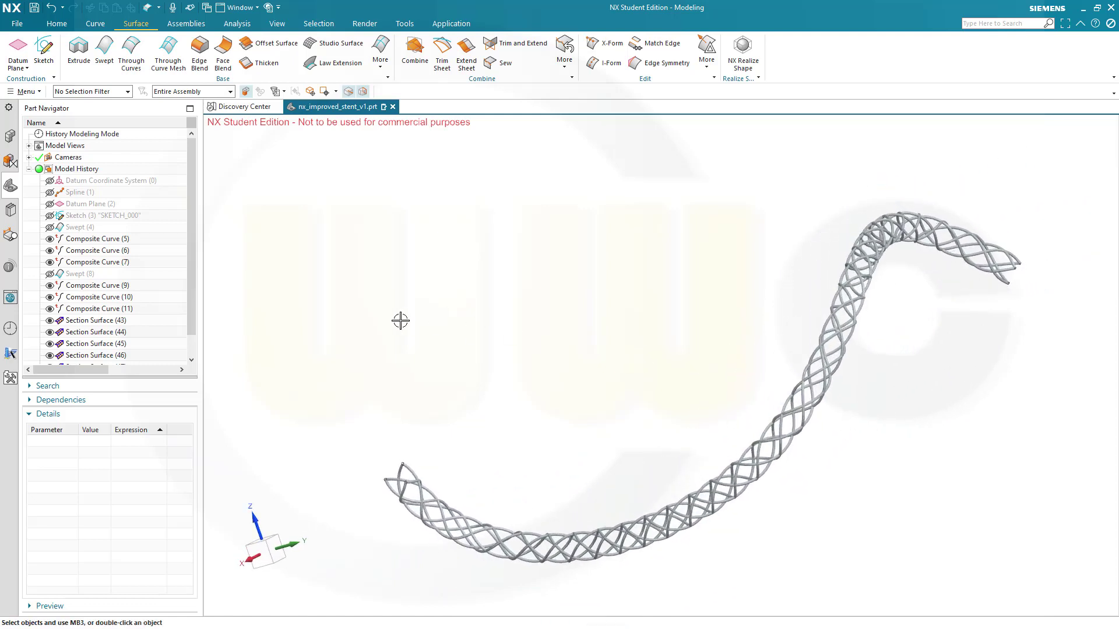
scroll(193, 325, "down", 1)
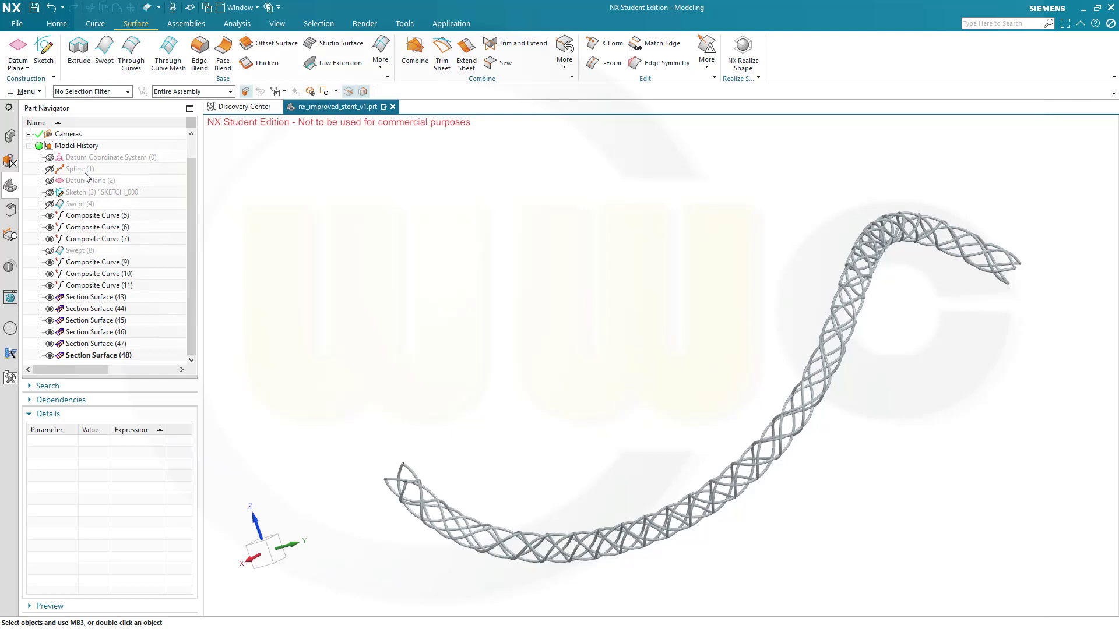
left_click(50, 169)
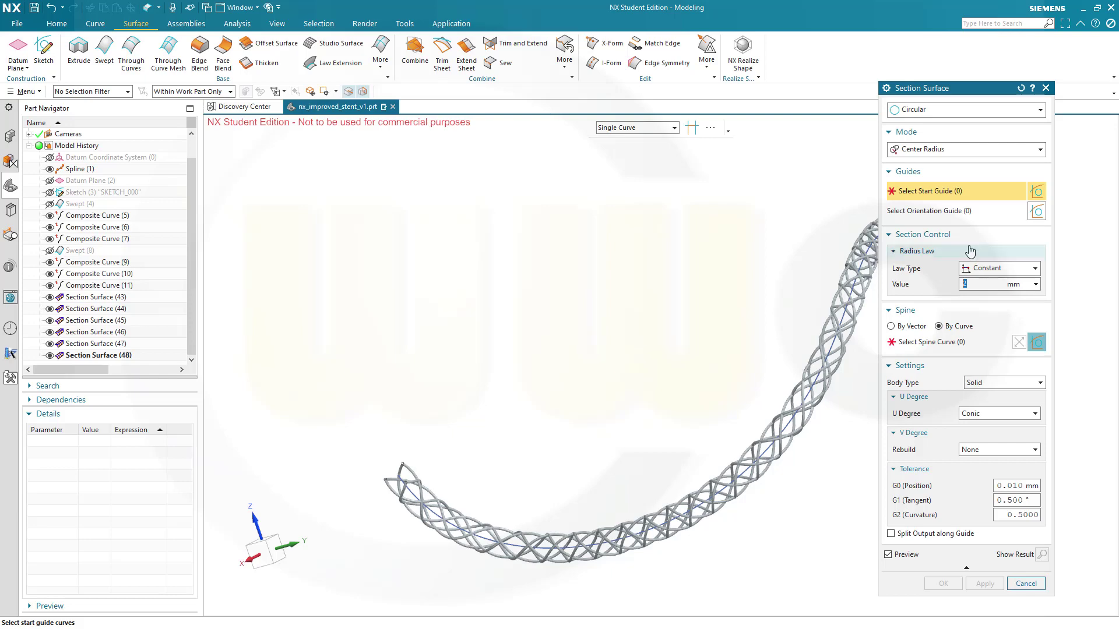
Use the central spline as both guide and spine for a solid 41/2 mm-radius tube.
scroll(647, 524, "down", 5)
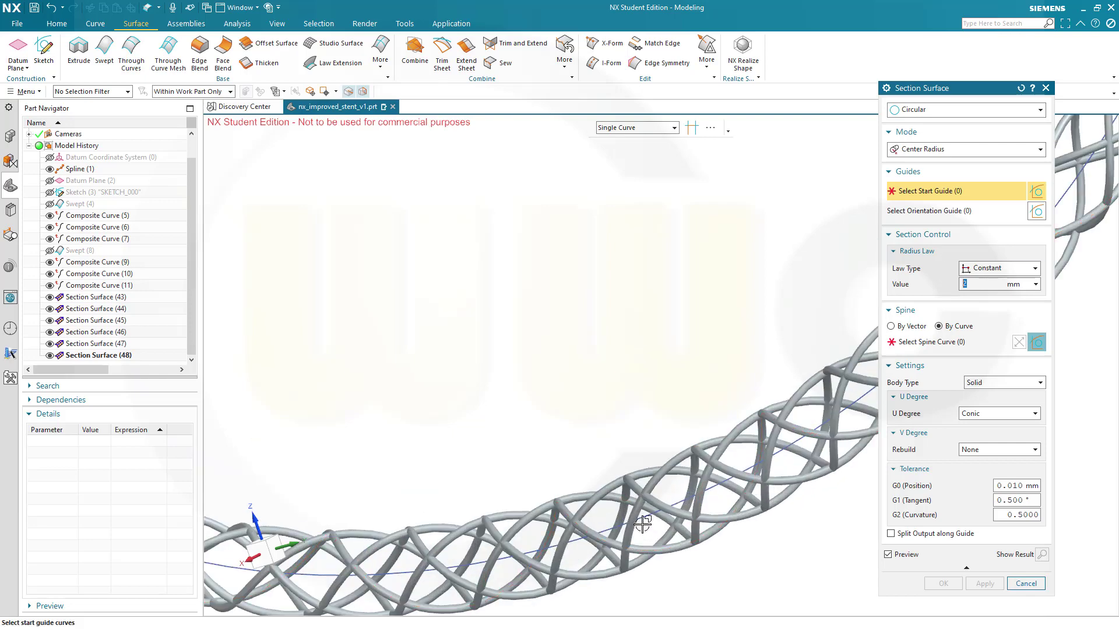
left_click(643, 523)
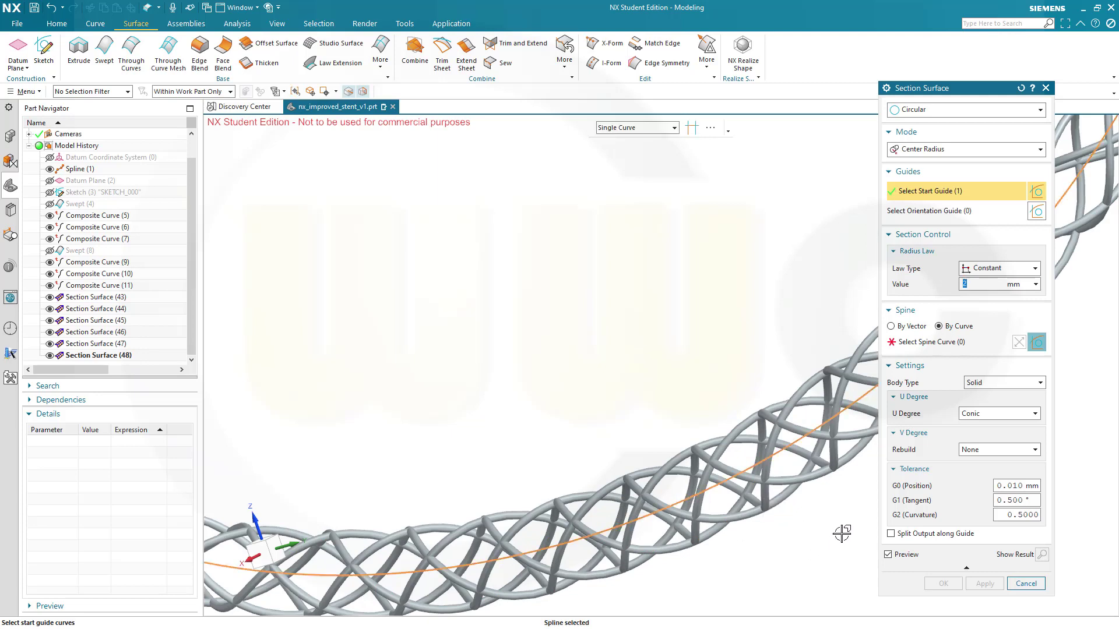
left_click(913, 347)
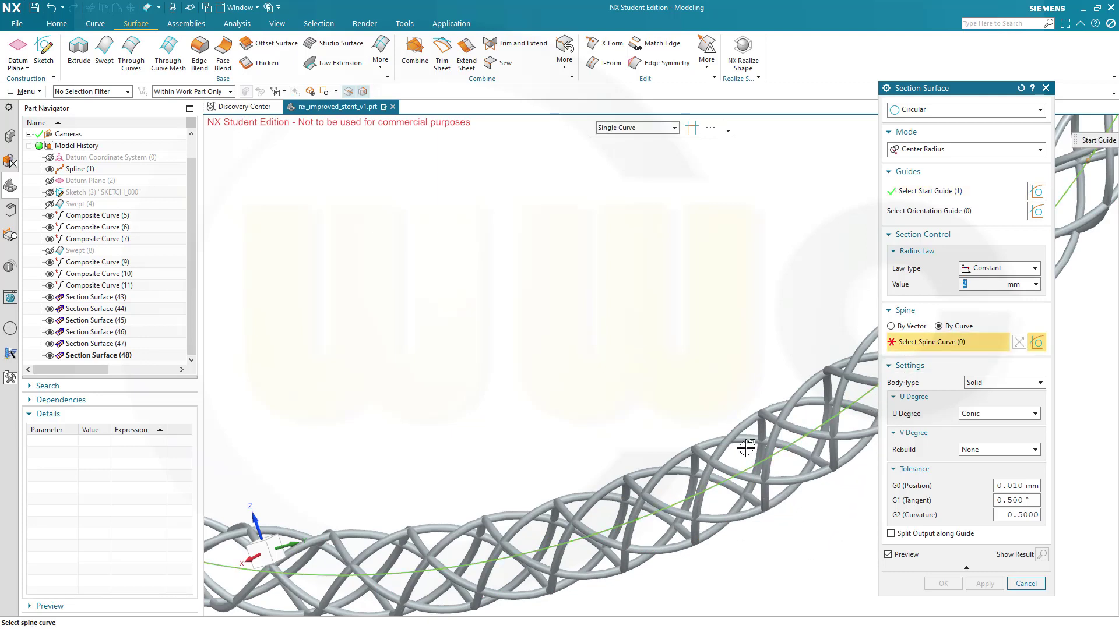
left_click(731, 466)
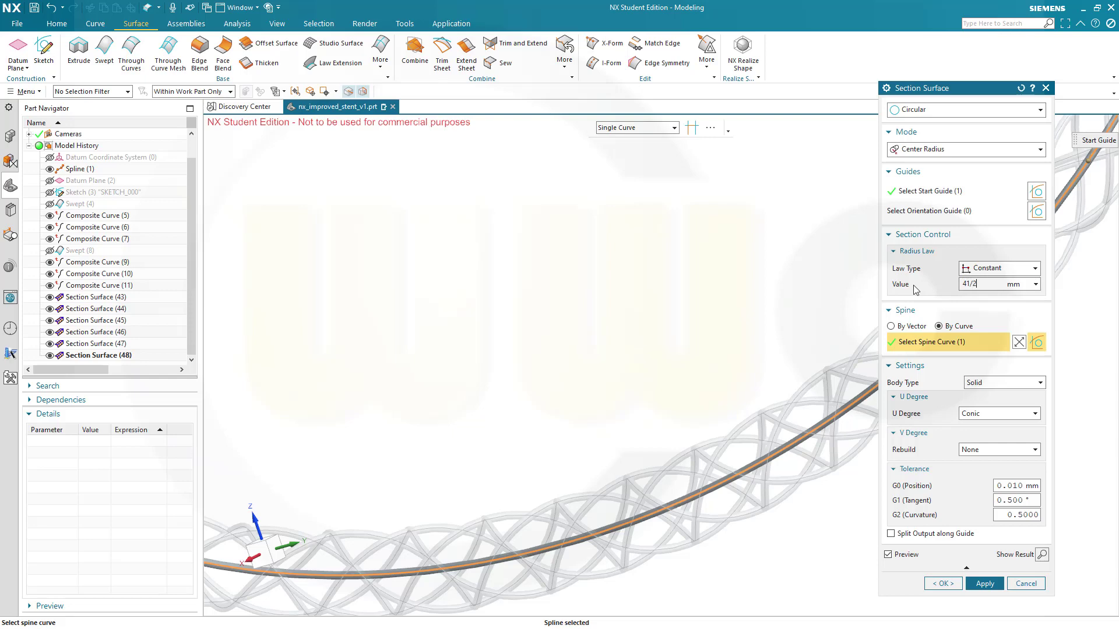
left_click(942, 584)
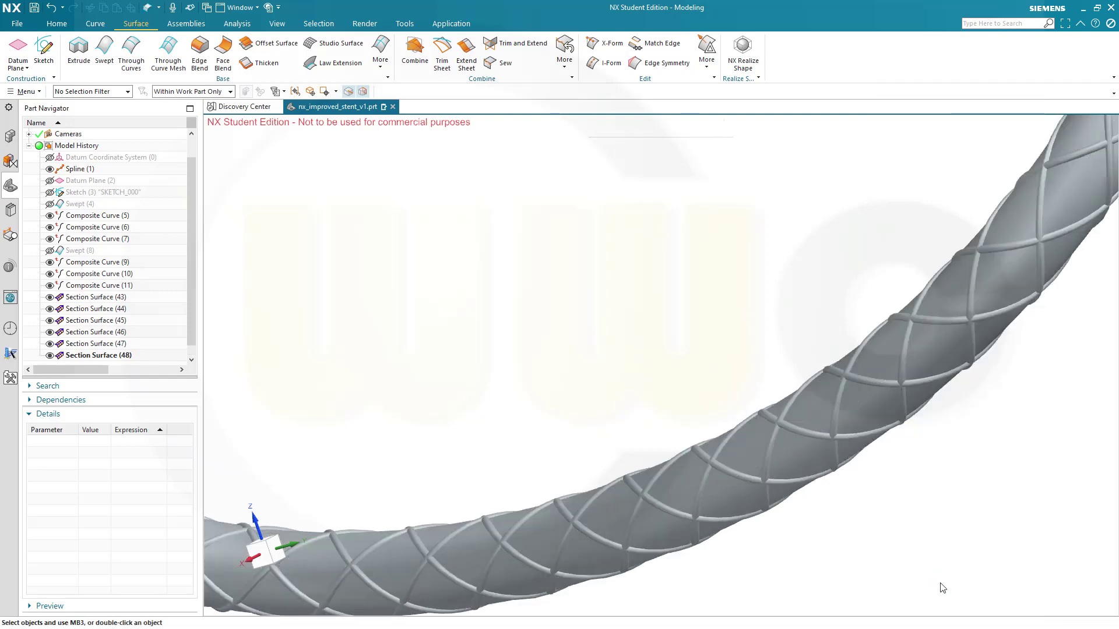
Zoom and orbit to inspect the tube's braided wire ridges, then switch to the Home tab.
scroll(460, 422, "up", 3)
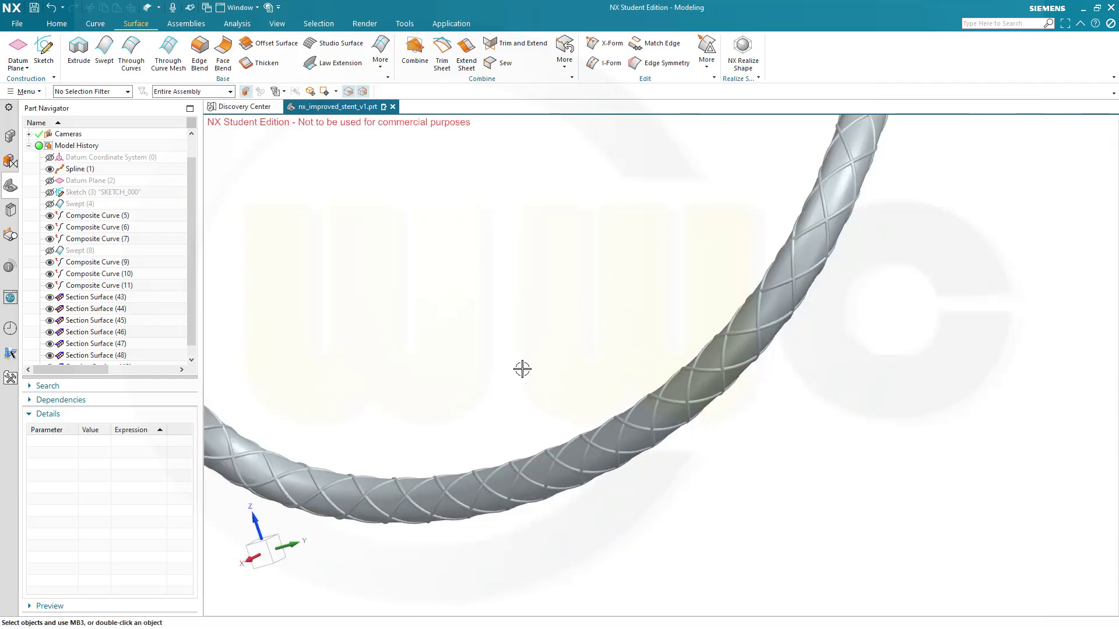
mouse_move(523, 369)
middle_mouse_down()
mouse_move(582, 439)
mouse_move(564, 417)
mouse_move(535, 450)
mouse_move(491, 446)
mouse_move(493, 433)
middle_mouse_up()
scroll(524, 414, "down", 2)
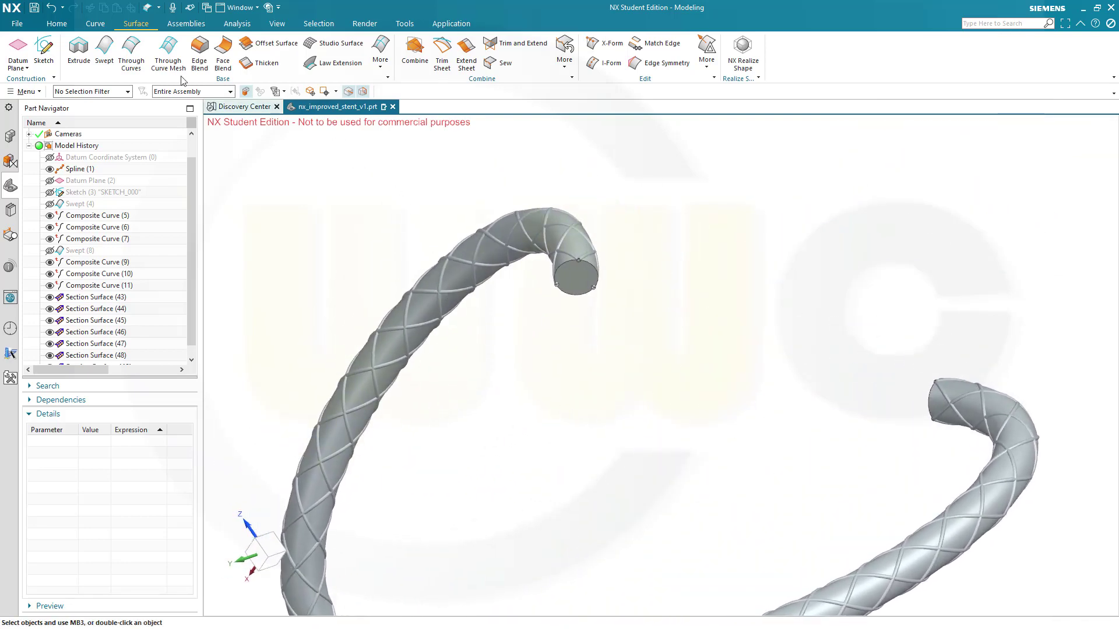
left_click(56, 26)
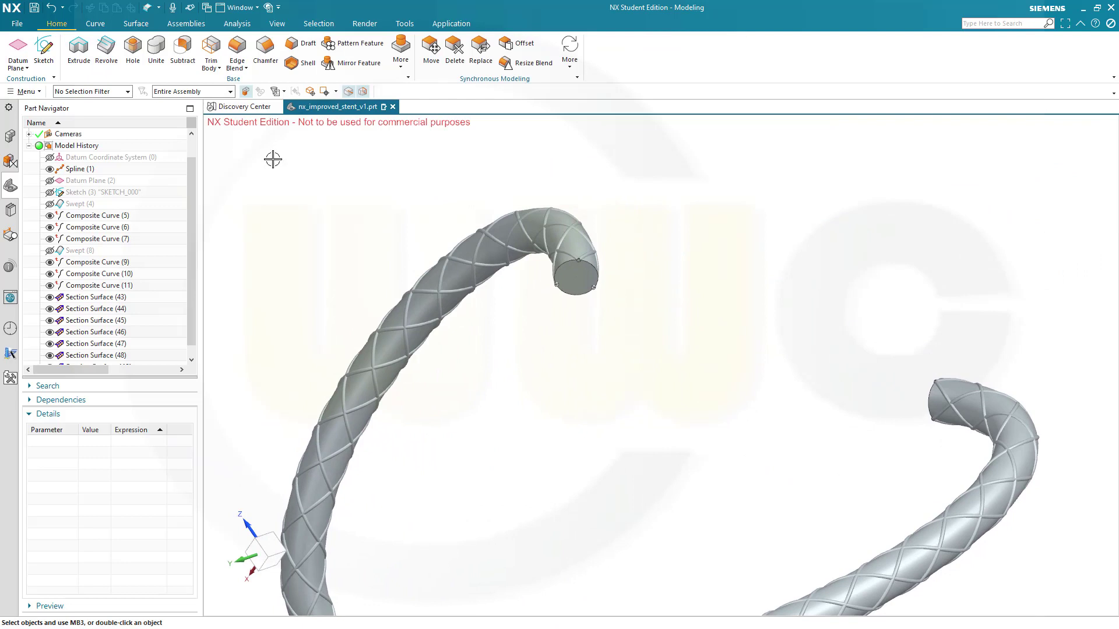
Start a Shell and select both tube end faces as the open faces.
left_click(299, 62)
left_click(575, 278)
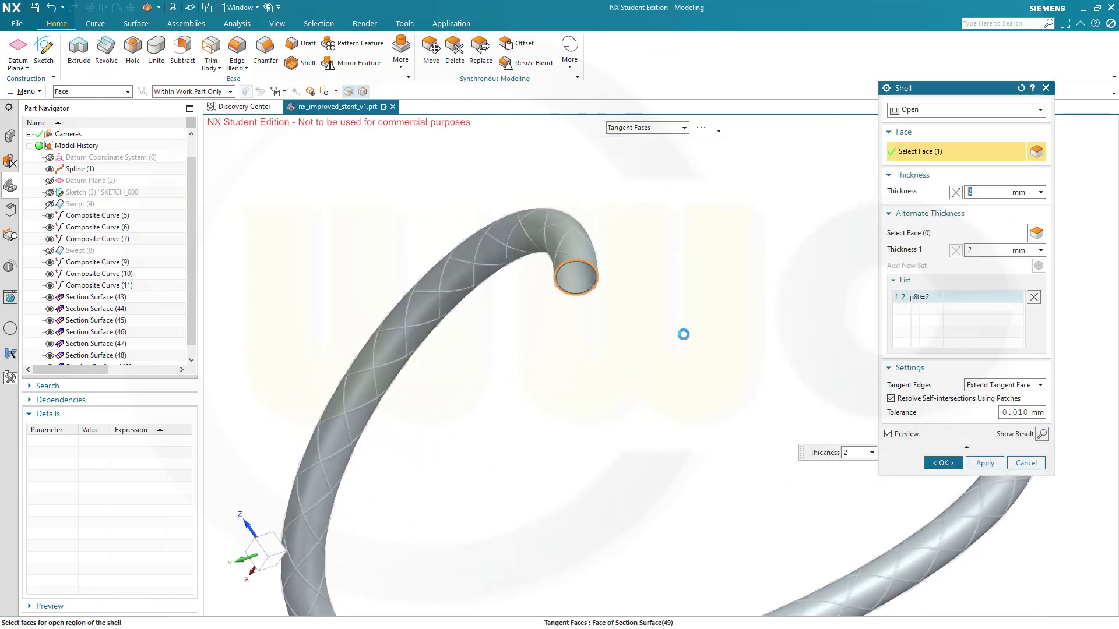
scroll(715, 332, "up", 3)
middle_click_drag(750, 341, 571, 309)
scroll(490, 350, "down", 2)
left_click(475, 309)
scroll(571, 310, "down", 3)
scroll(468, 300, "down", 1)
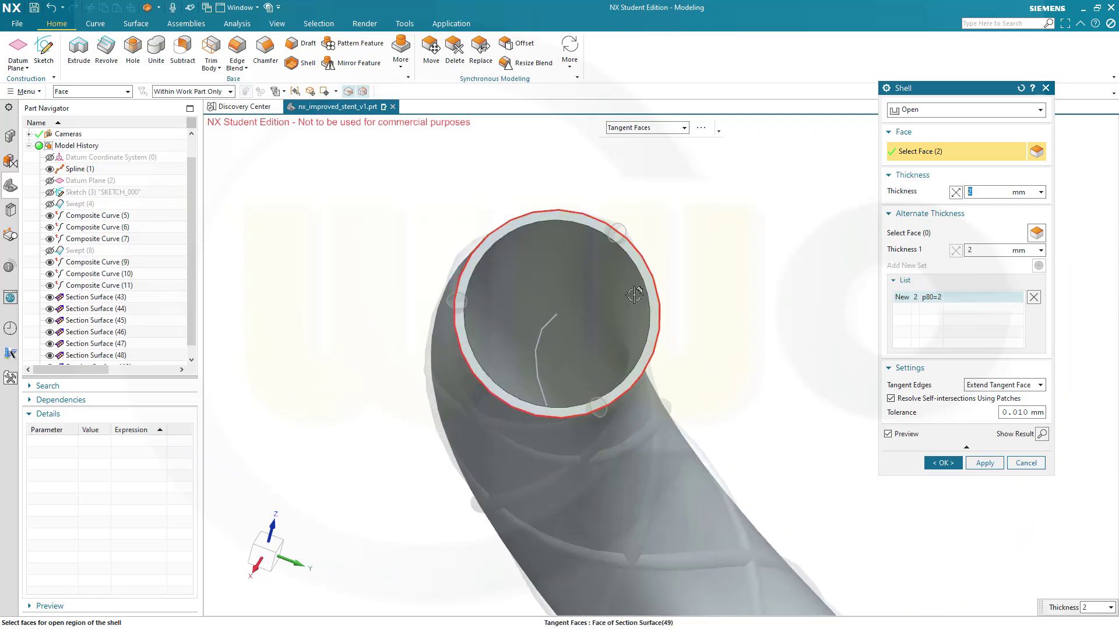
middle_click_drag(696, 302, 694, 305)
Set the shell wall thickness to 1 mm.
left_click(988, 251)
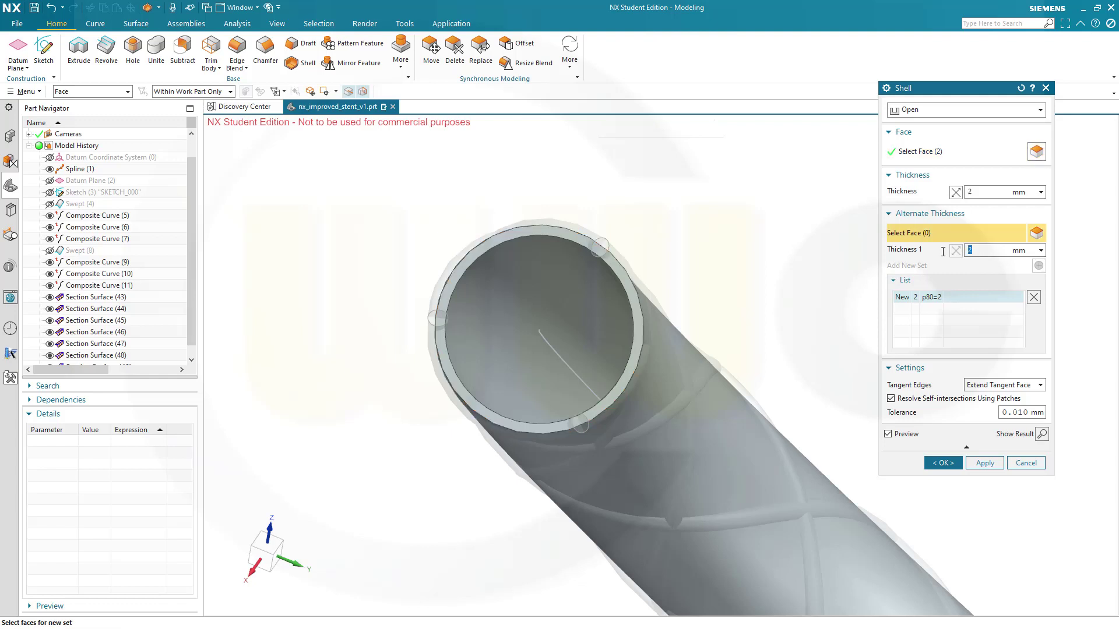
left_click(992, 191)
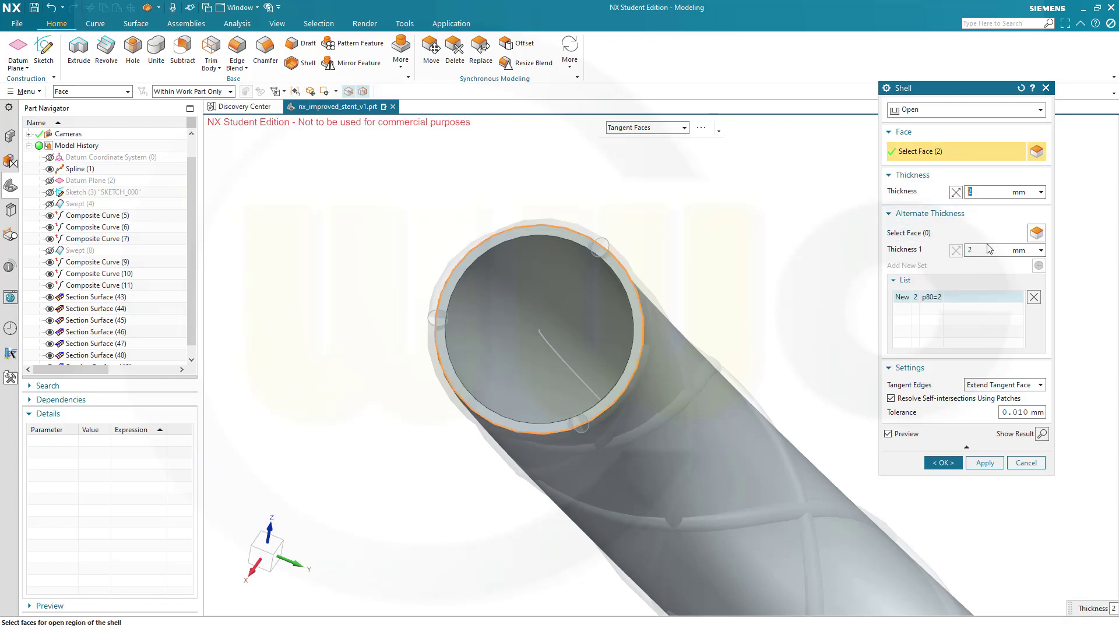
left_click(989, 251)
scroll(591, 285, "up", 5)
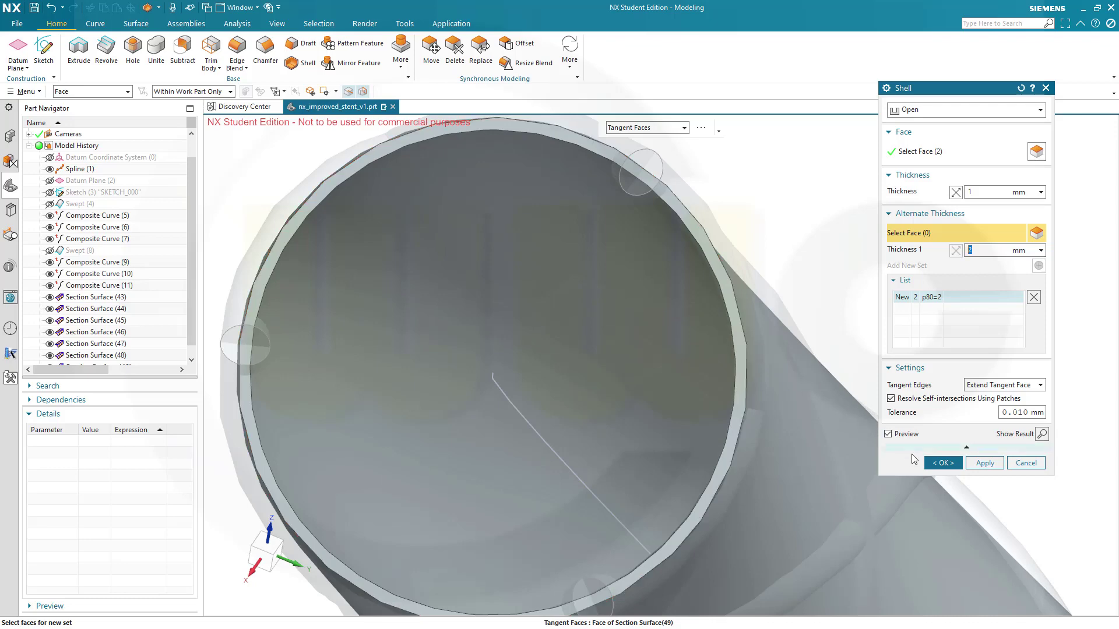
left_click(943, 463)
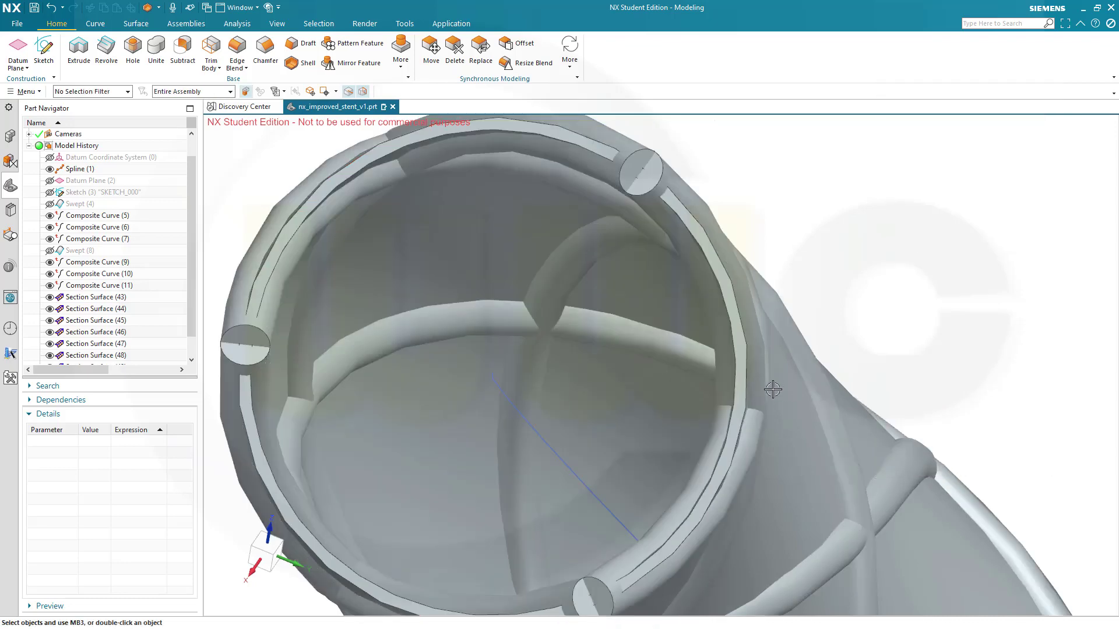
scroll(791, 388, "down", 3)
scroll(795, 384, "down", 3)
scroll(729, 330, "down", 3)
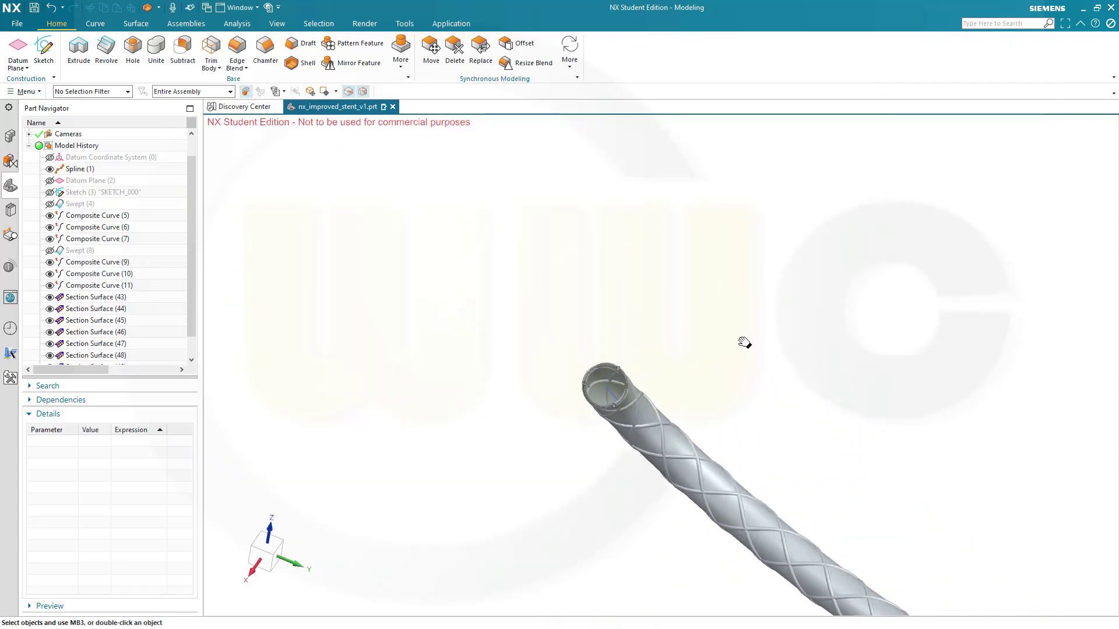
scroll(686, 267, "down", 1)
scroll(130, 348, "down", 1)
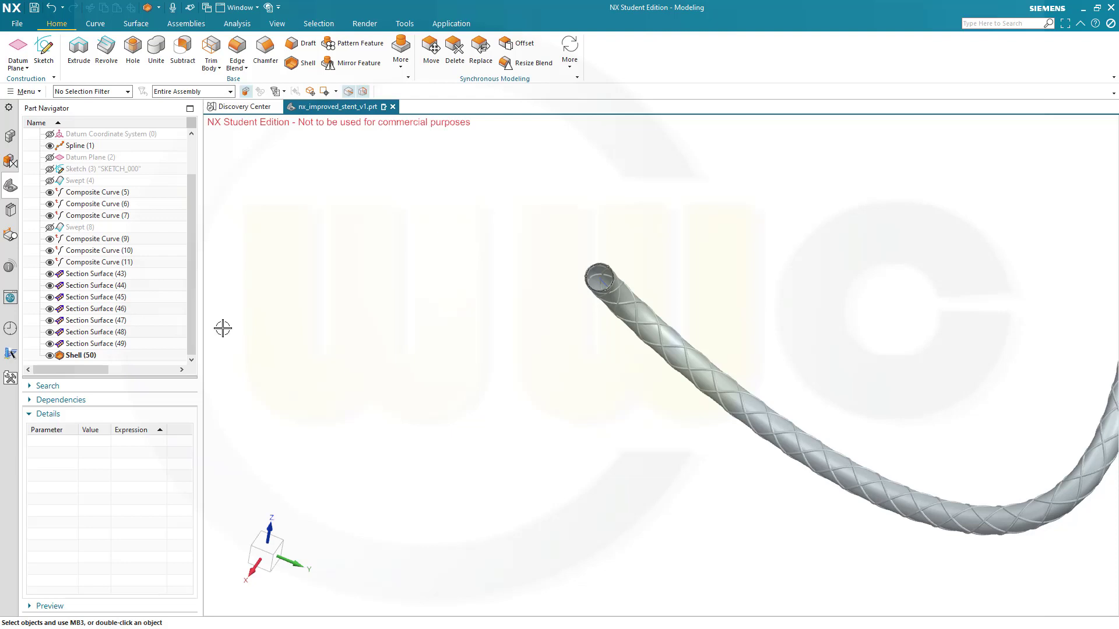
scroll(769, 344, "down", 3)
middle_click_drag(889, 320, 679, 370)
scroll(644, 387, "up", 2)
scroll(346, 407, "up", 2)
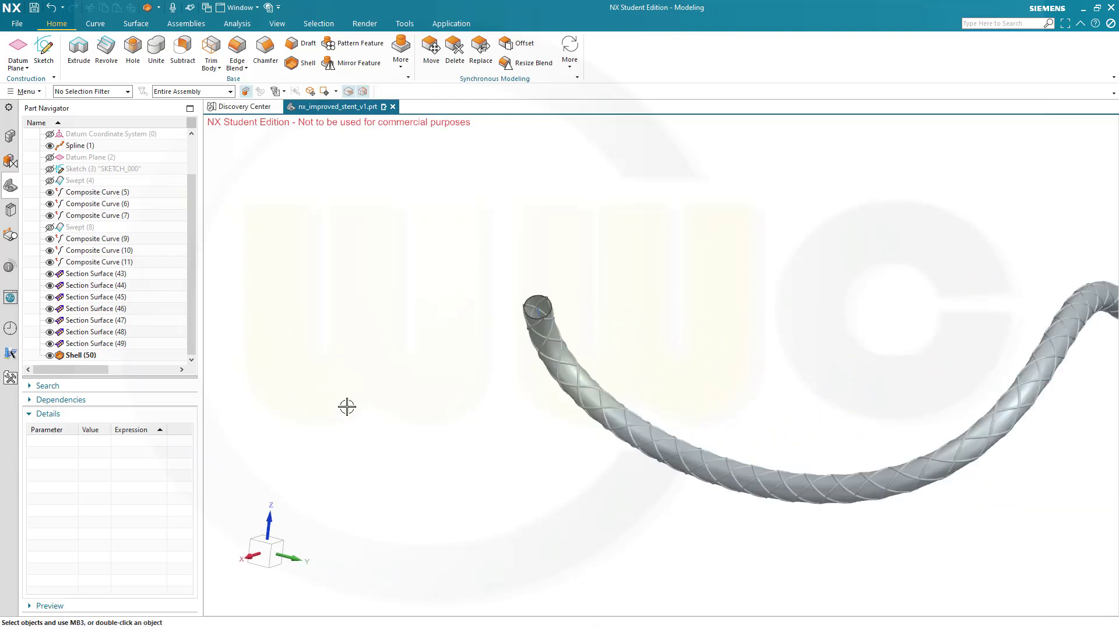
scroll(347, 407, "down", 1)
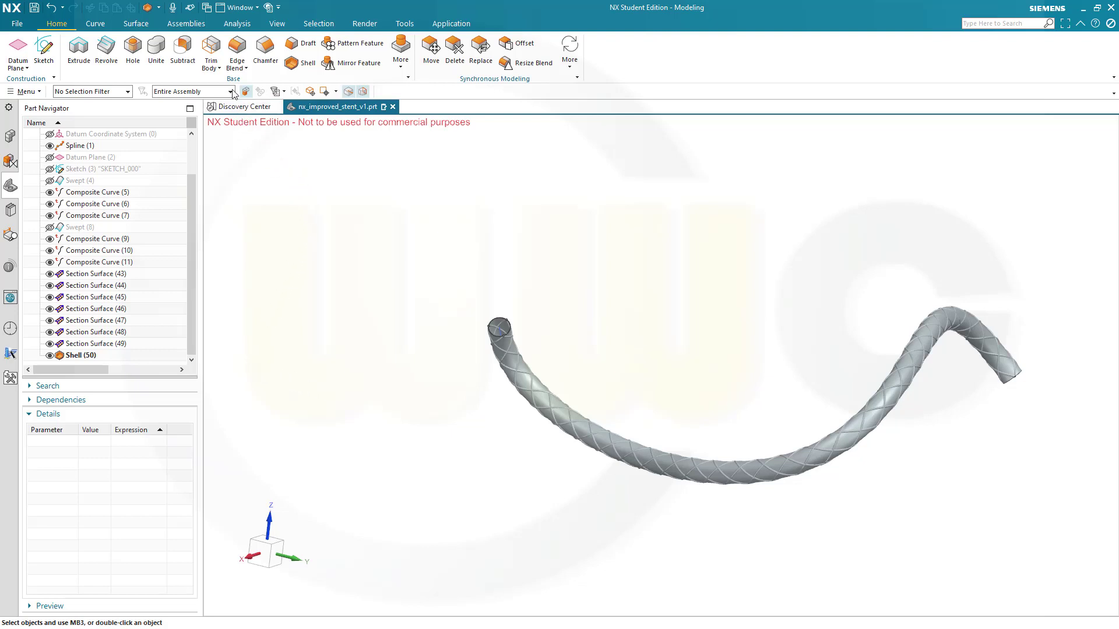
left_click(241, 67)
Try an Intersect with the shelled tube as target, then cancel to start over.
left_click(219, 68)
left_click(216, 97)
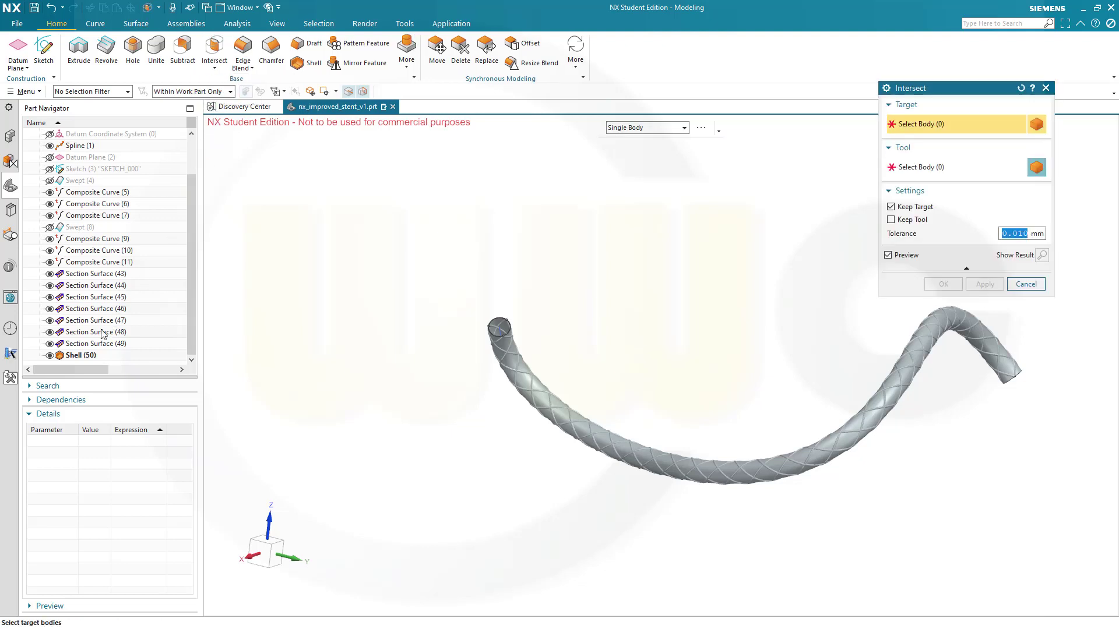
left_click(80, 357)
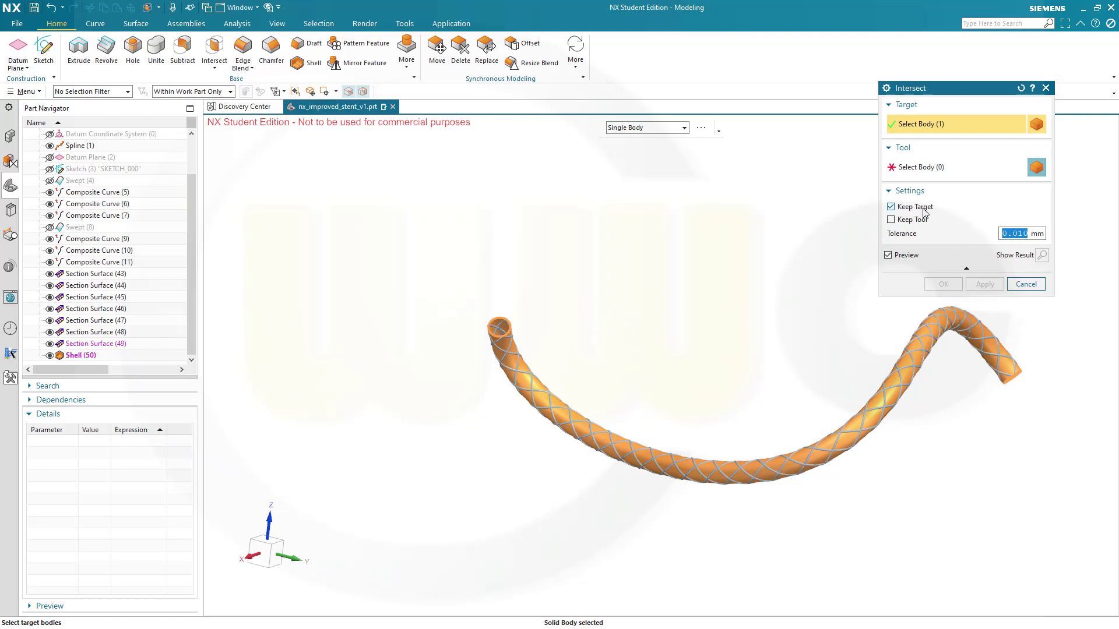
left_click(921, 169)
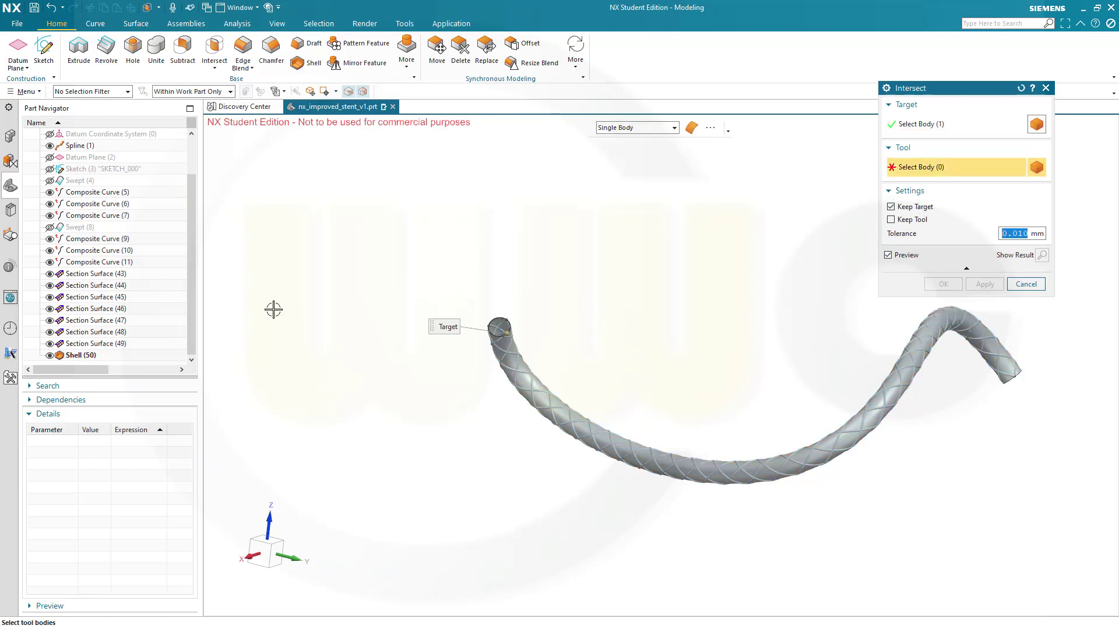
left_click(100, 349)
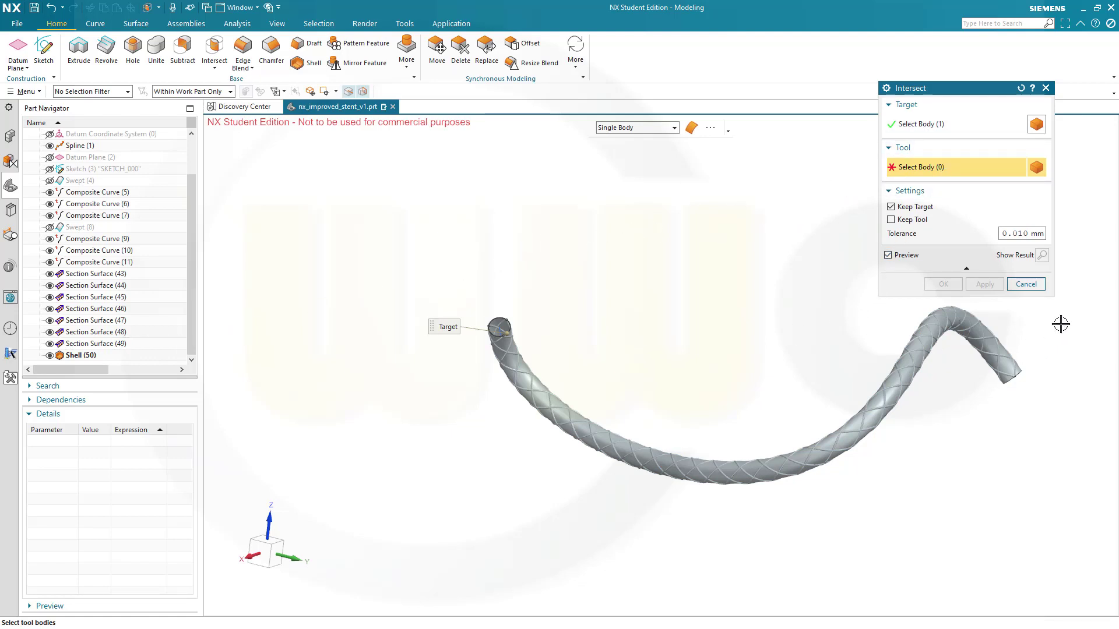
left_click(1026, 284)
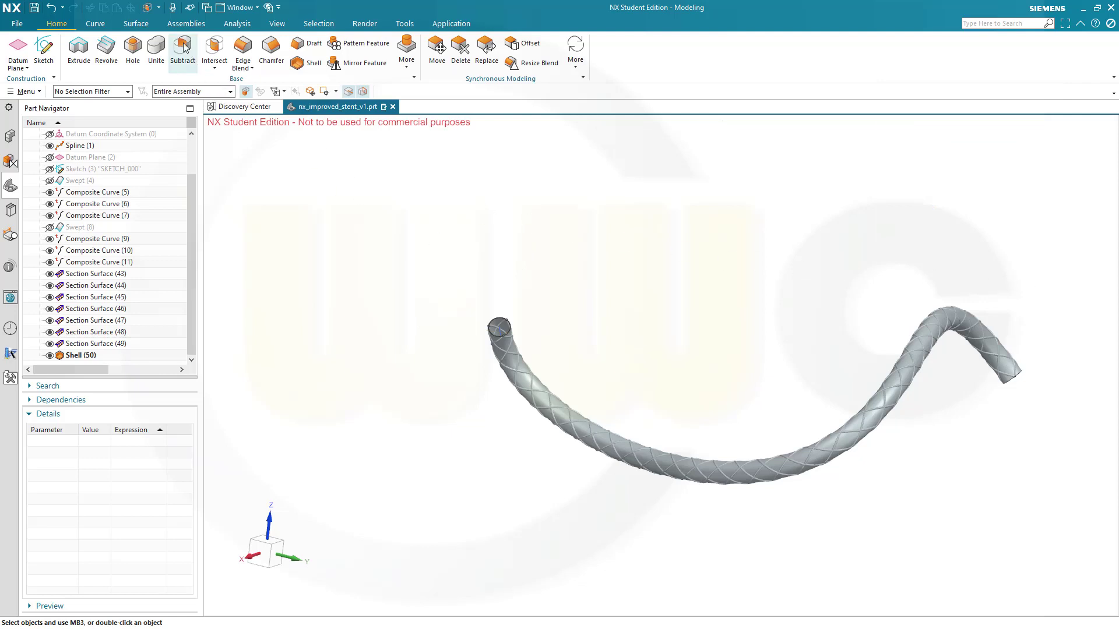
Intersect Shell (50) with Section Surface (43), then with Section Surface (44).
left_click(147, 8)
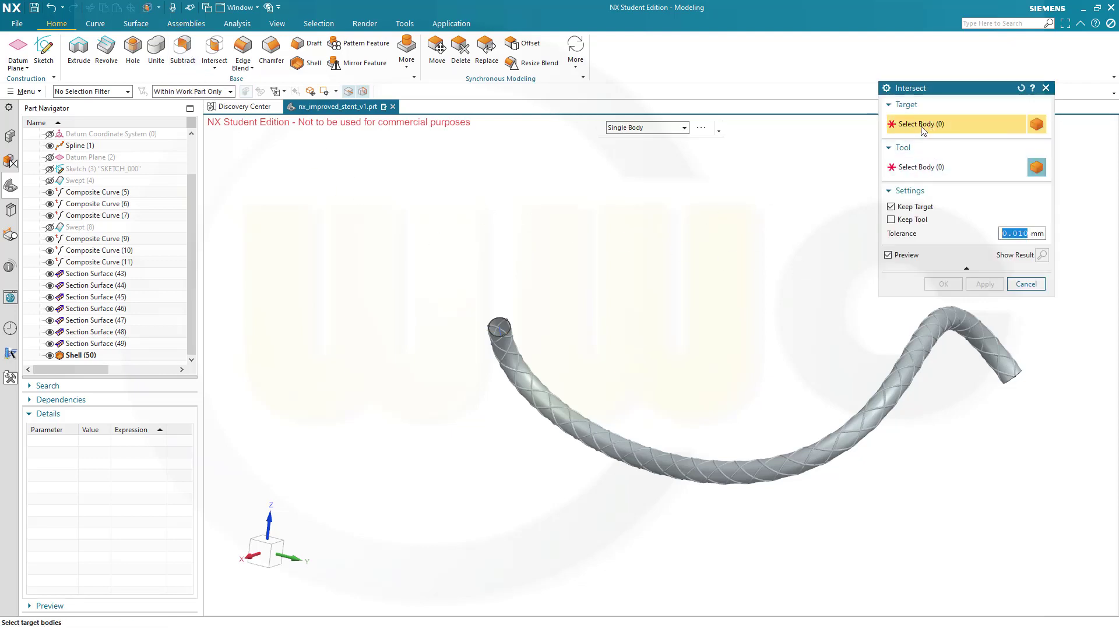
left_click(81, 357)
left_click(909, 168)
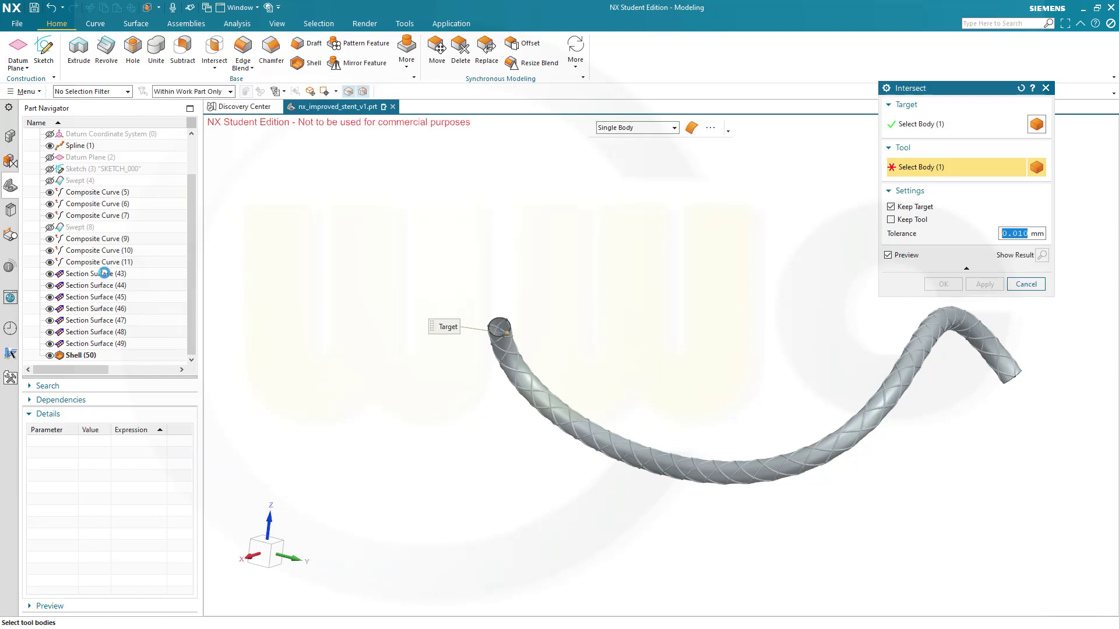
left_click(104, 274)
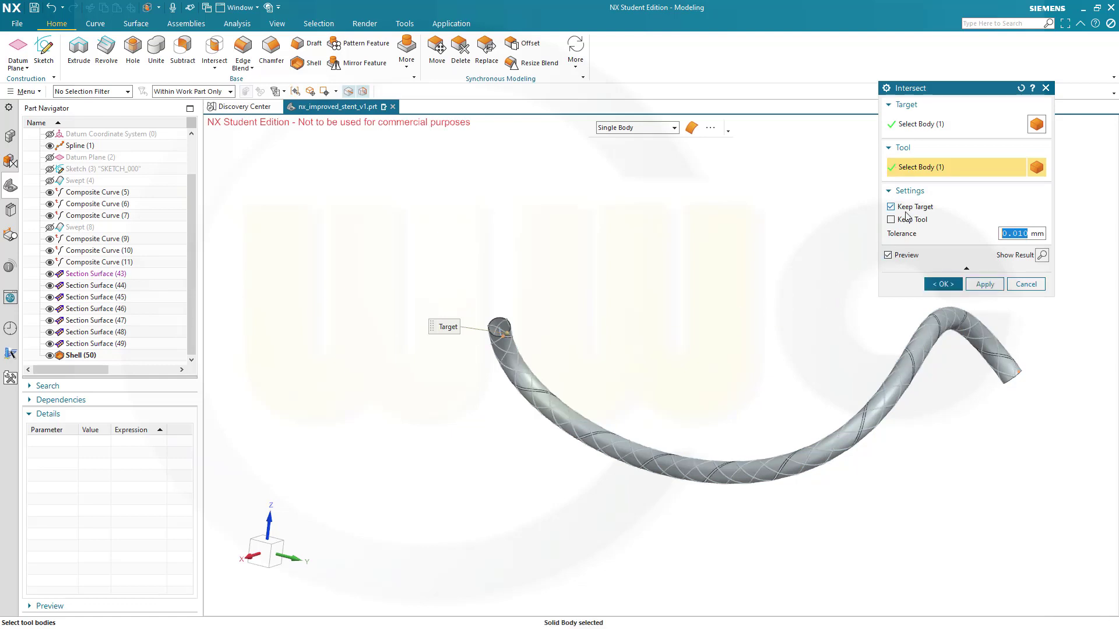
left_click(985, 284)
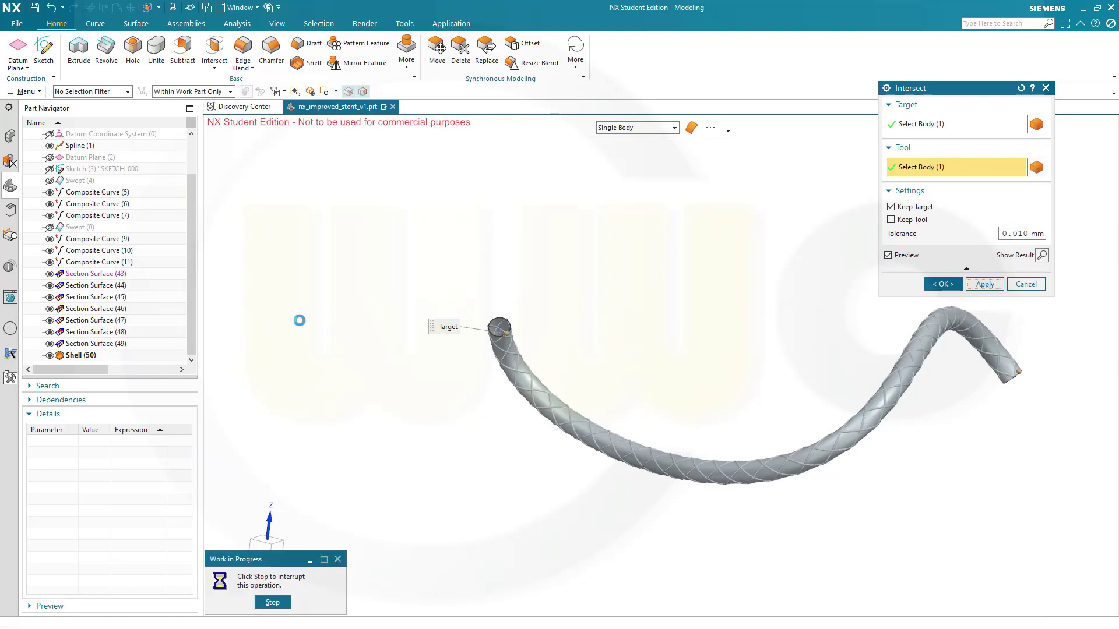
left_click(79, 356)
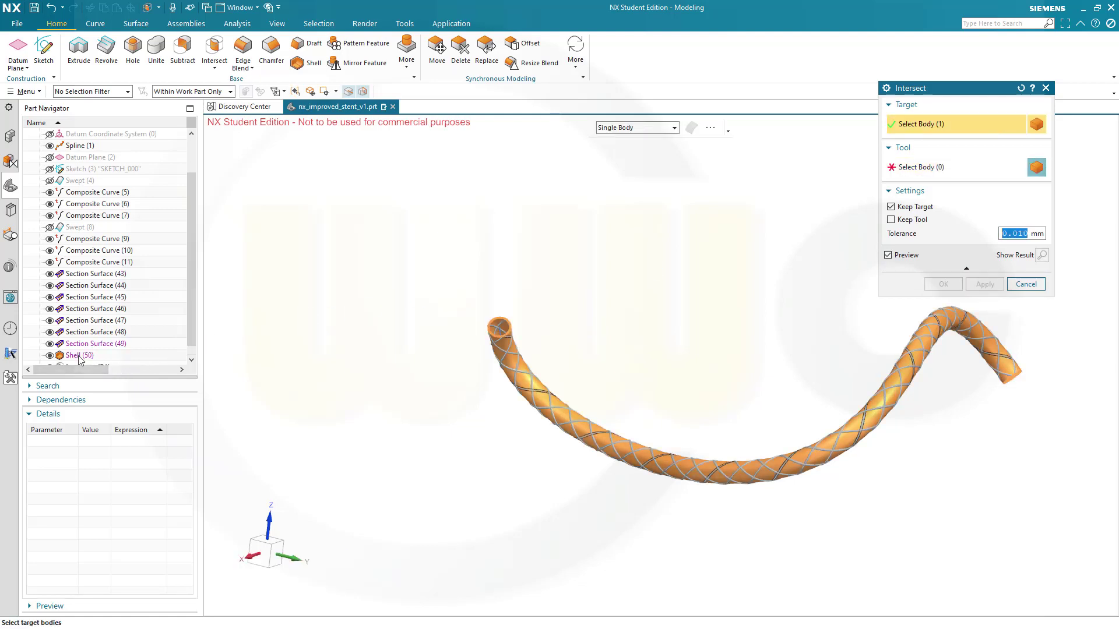
left_click(898, 180)
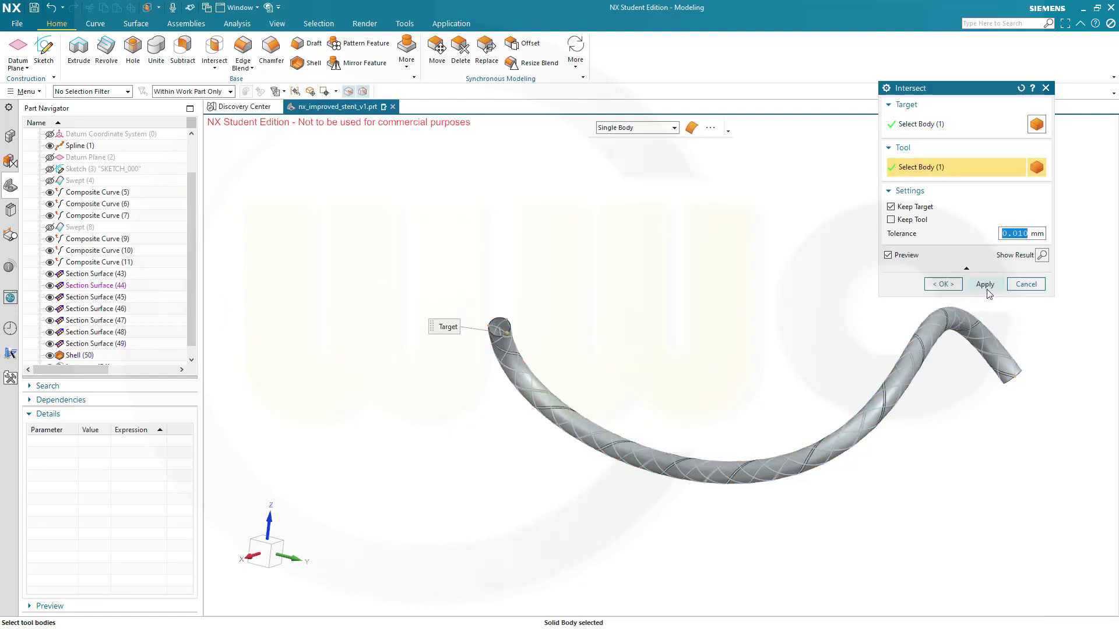
left_click(986, 285)
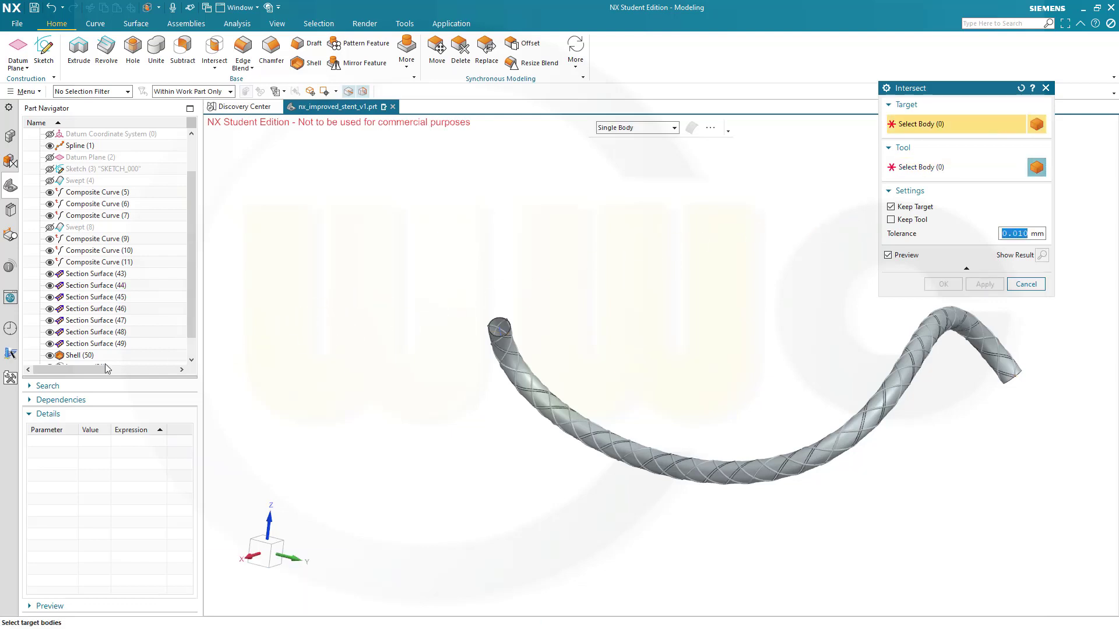
Intersect Shell (50) with the remaining wire Section Surfaces, through (46) and (48), keeping the target.
left_click(74, 356)
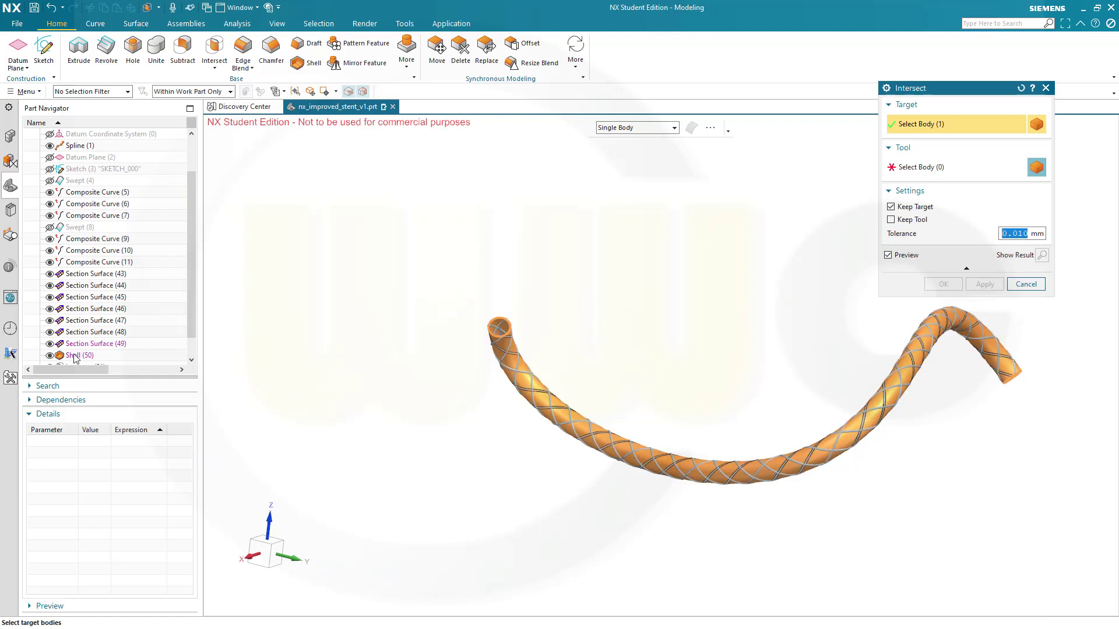
left_click(932, 171)
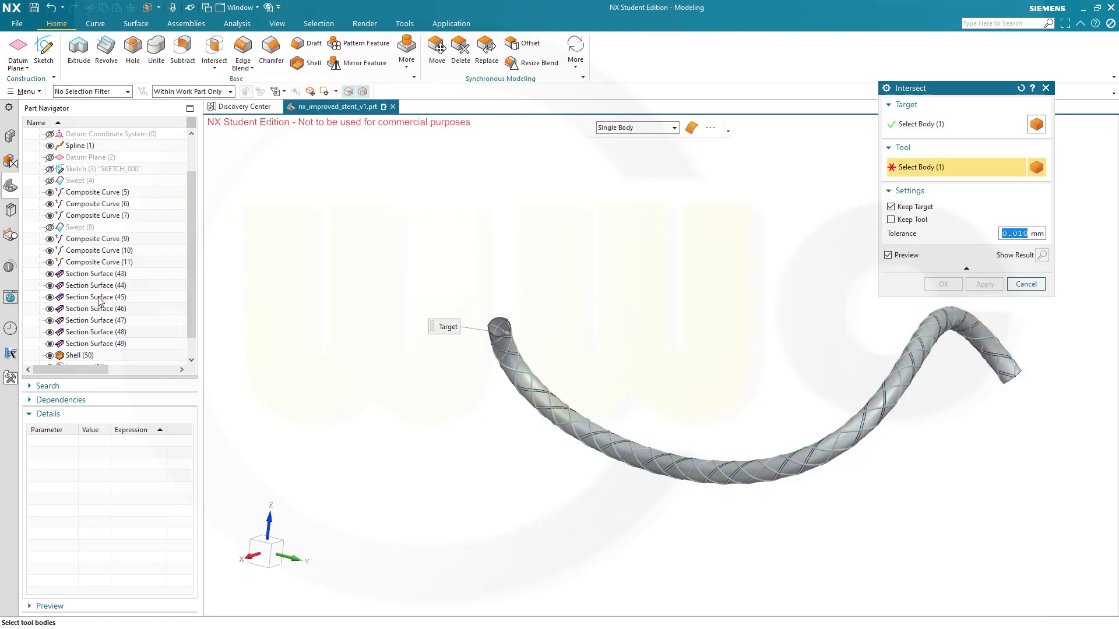
left_click(985, 285)
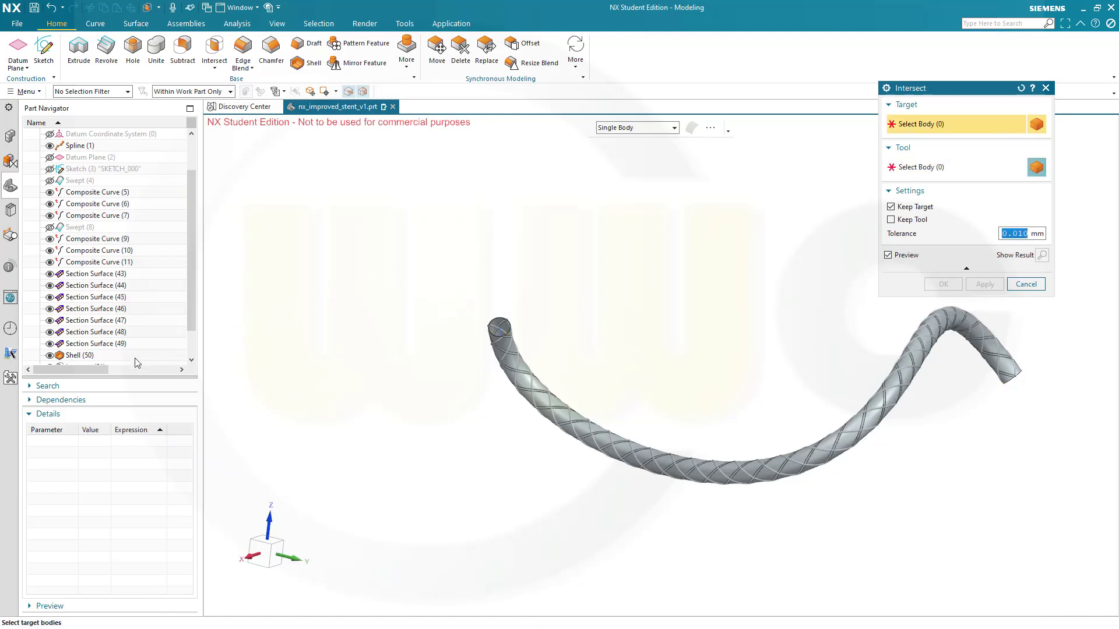
left_click(77, 355)
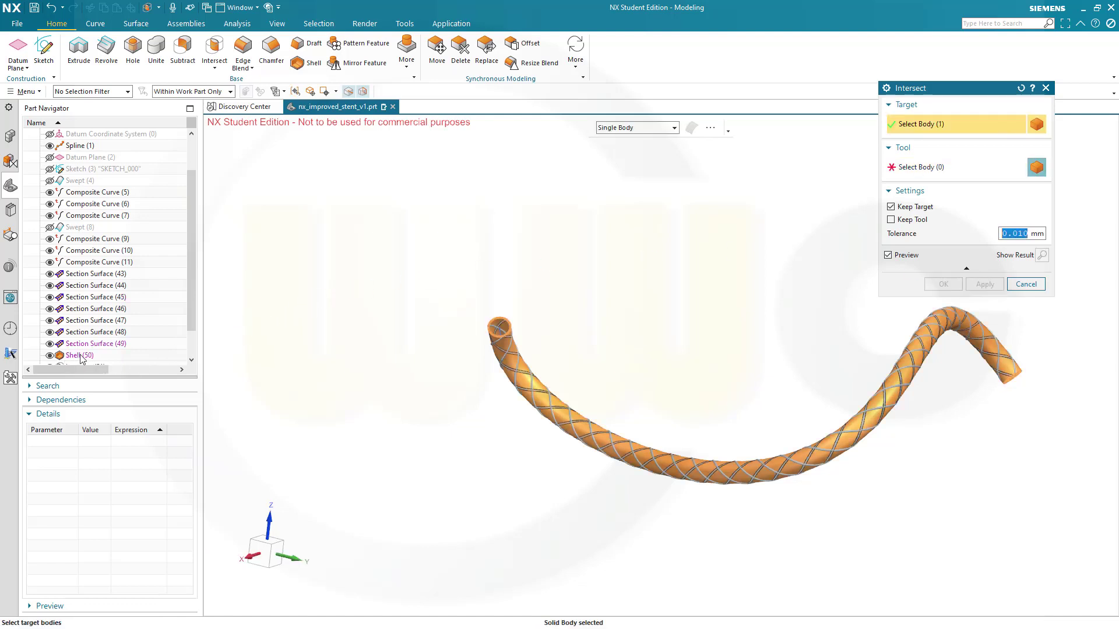
left_click(927, 169)
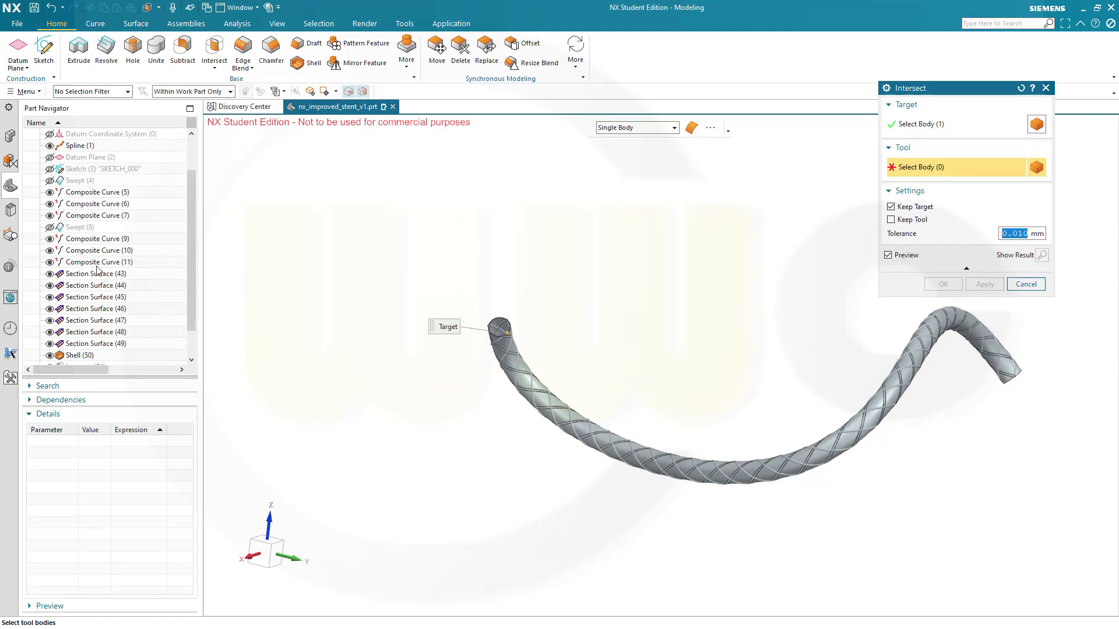
left_click(93, 309)
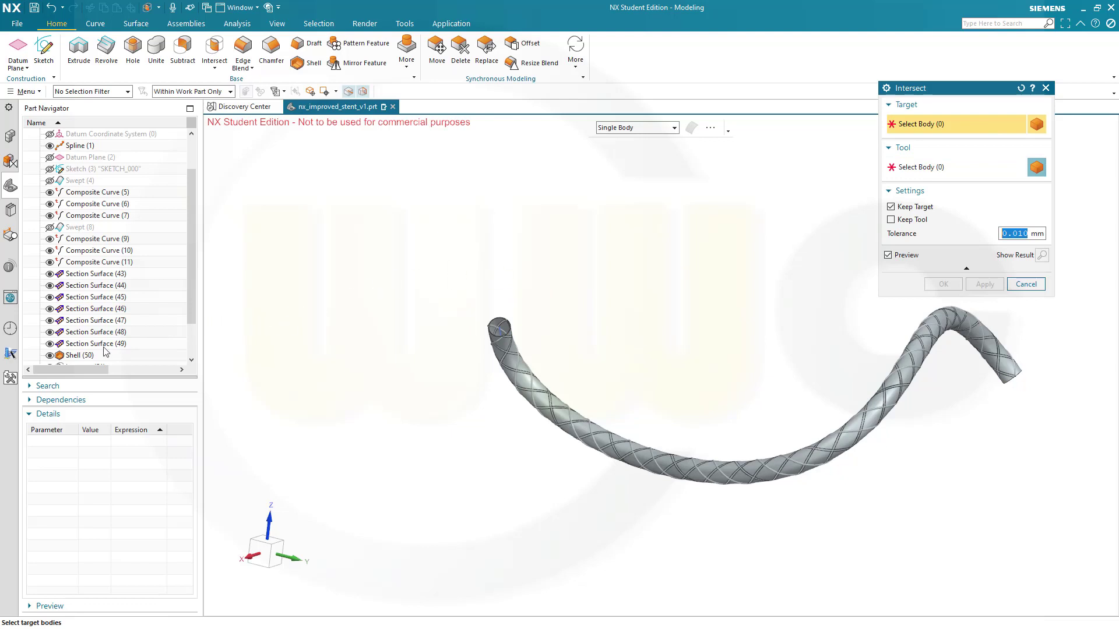
left_click(80, 356)
left_click(925, 169)
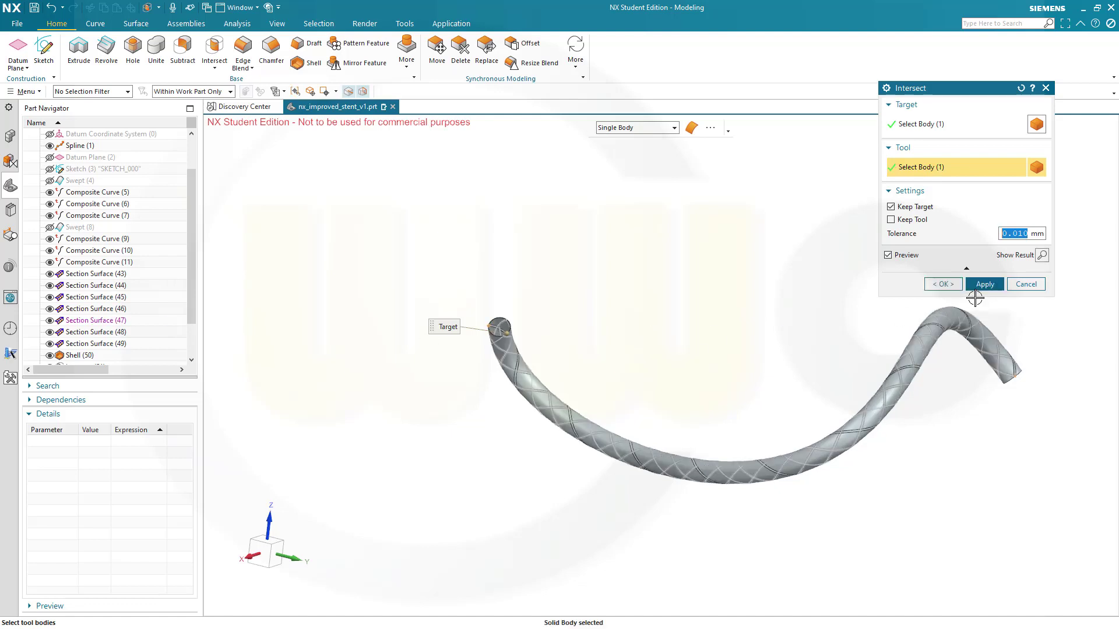
left_click(78, 356)
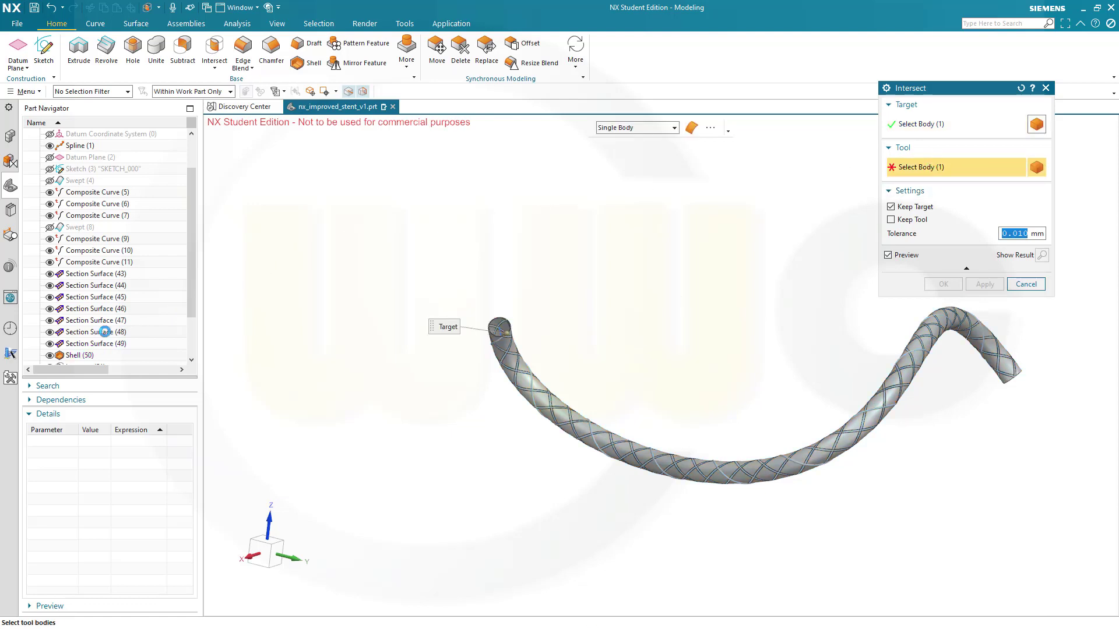
left_click(105, 332)
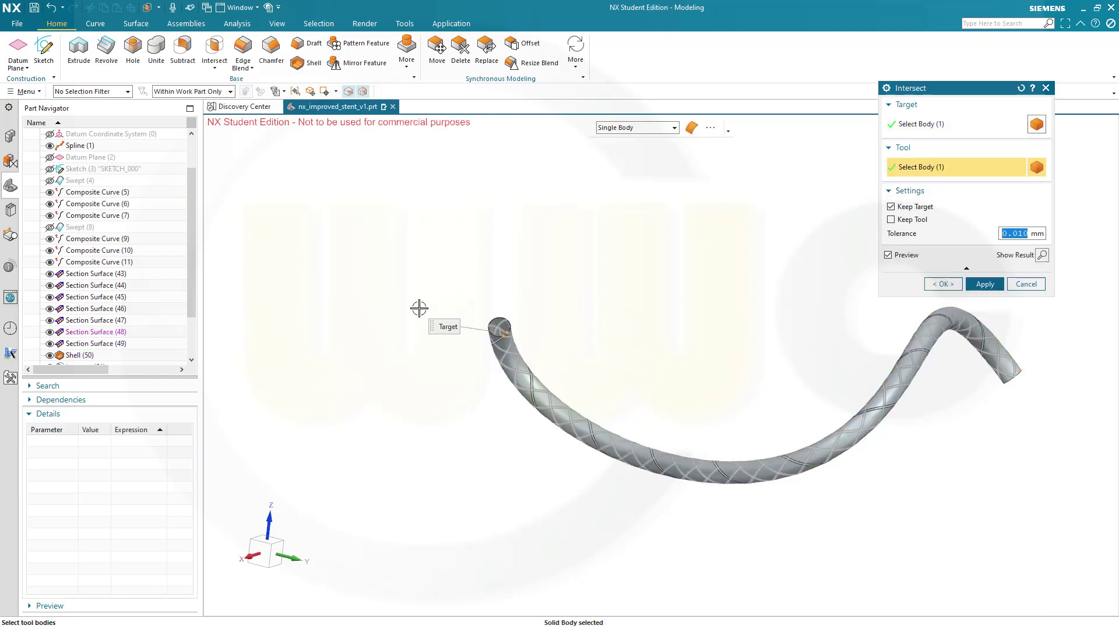
left_click(944, 285)
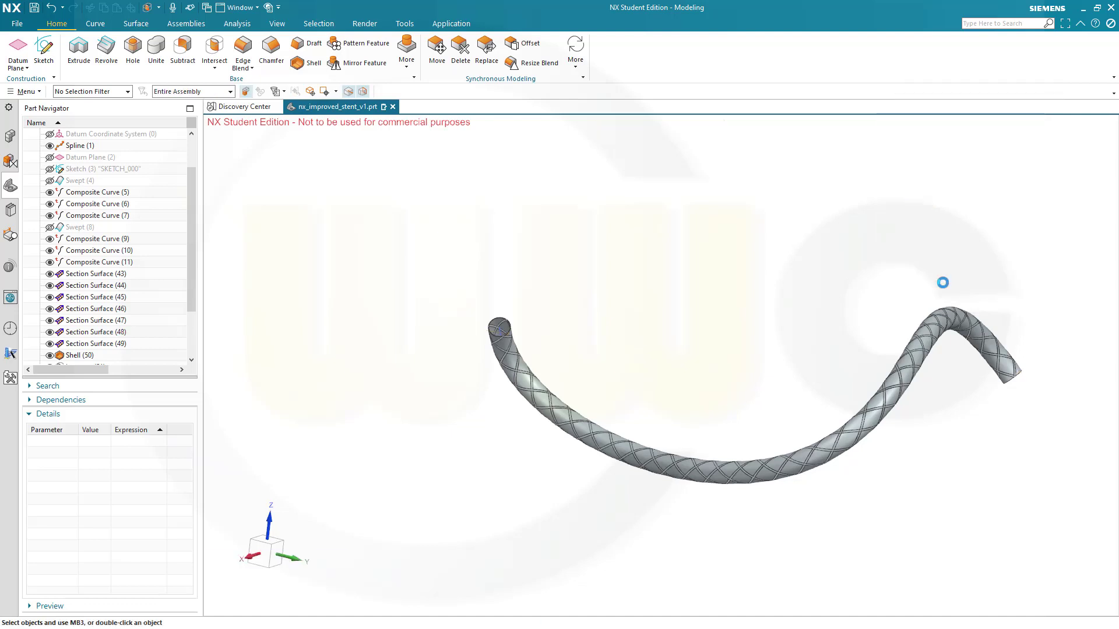
Hide Shell (50) and Spline (1), then orbit and zoom to inspect the braided lattice.
left_click(50, 355)
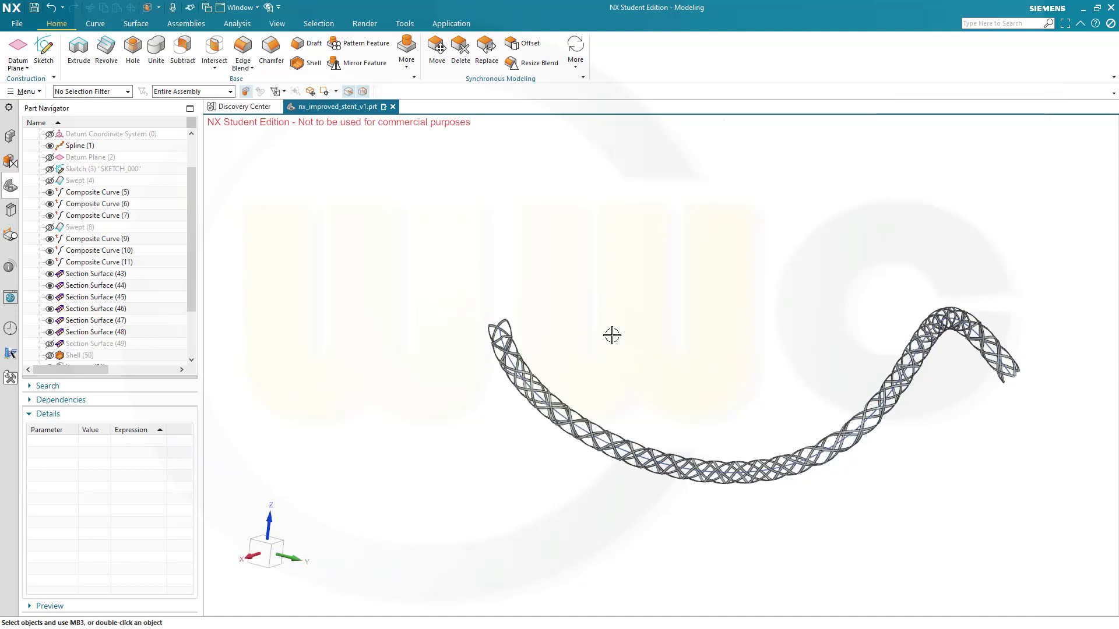
middle_click_drag(744, 344, 684, 330)
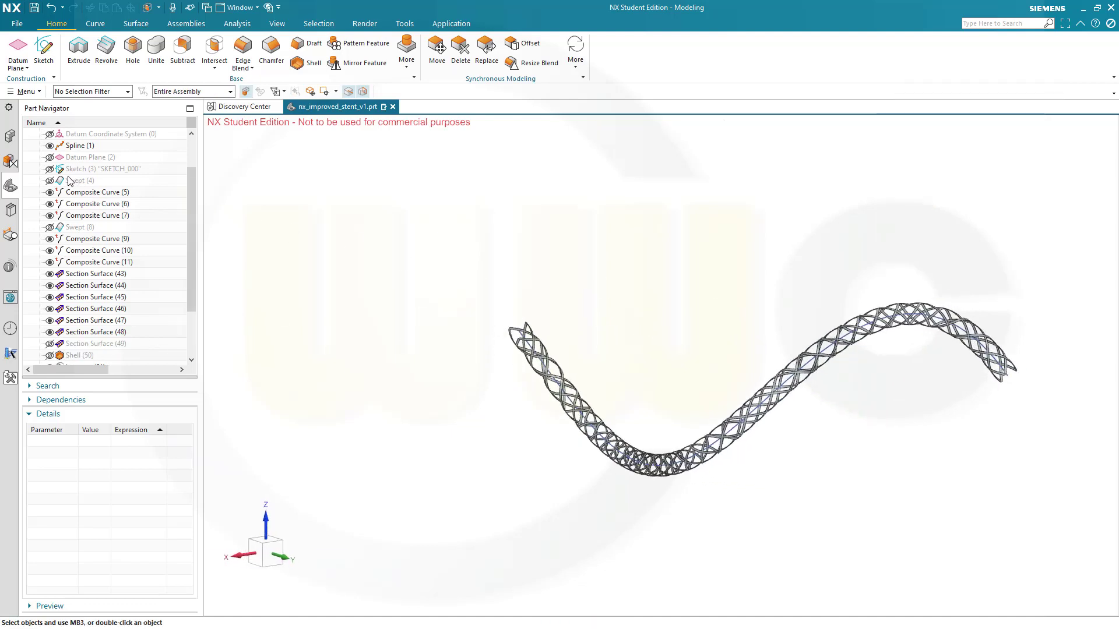
scroll(65, 179, "up", 1)
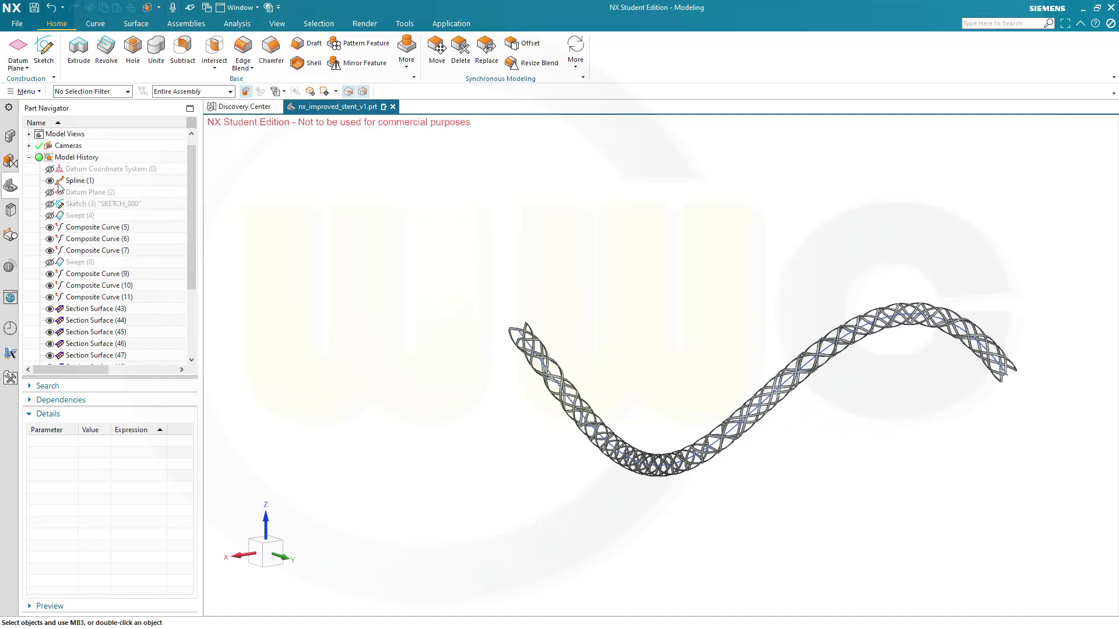
left_click(50, 181)
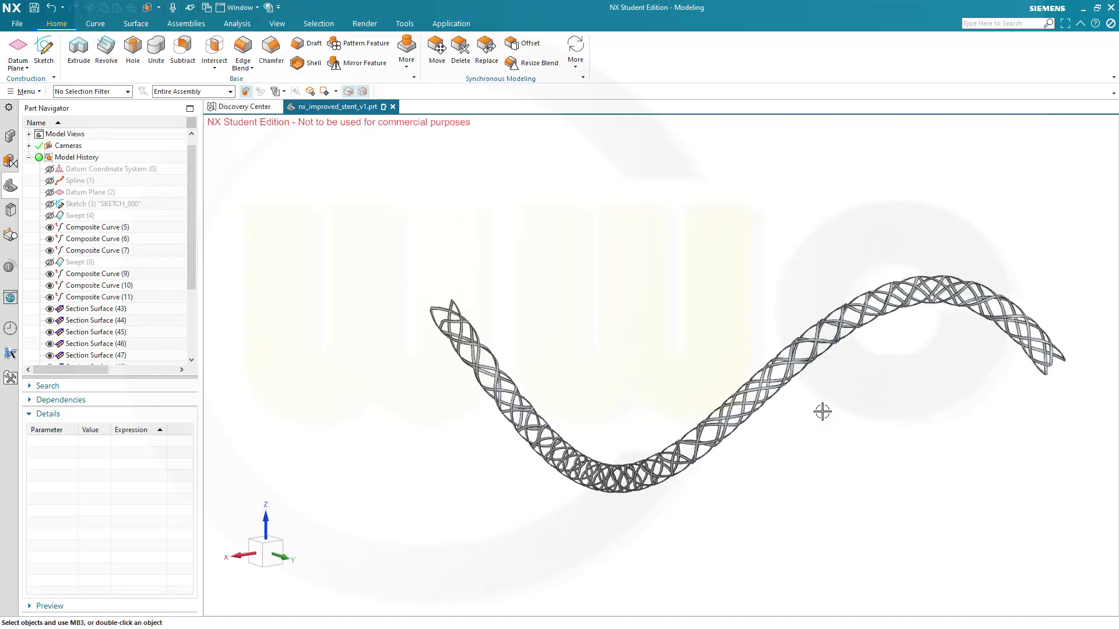
scroll(822, 412, "down", 3)
scroll(810, 418, "up", 3)
middle_click_drag(845, 425, 839, 394)
scroll(859, 355, "down", 2)
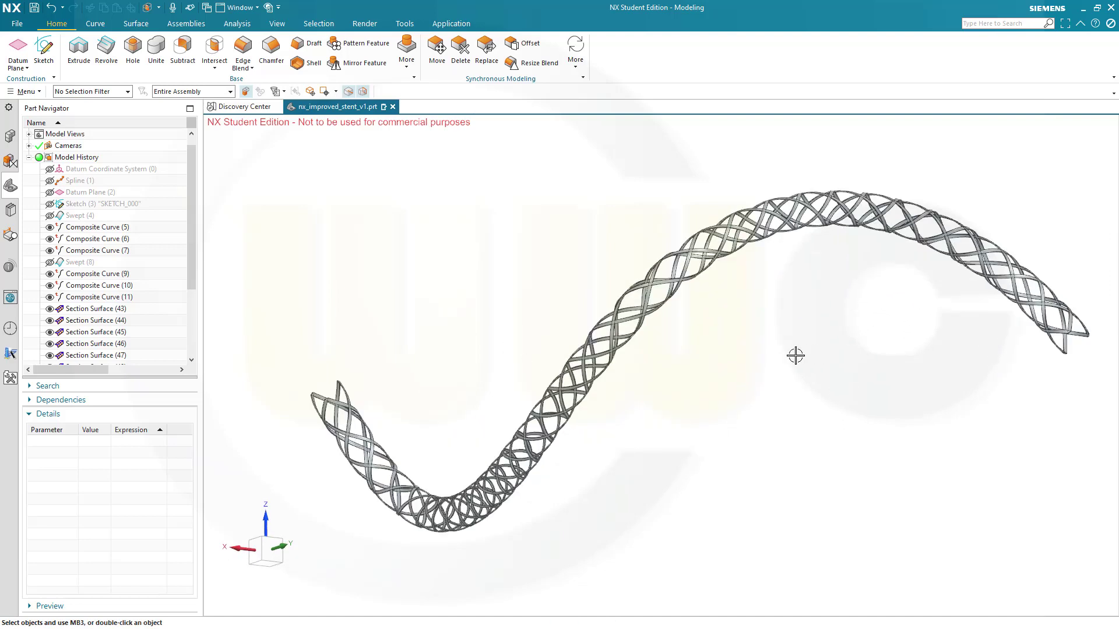
scroll(641, 332, "up", 2)
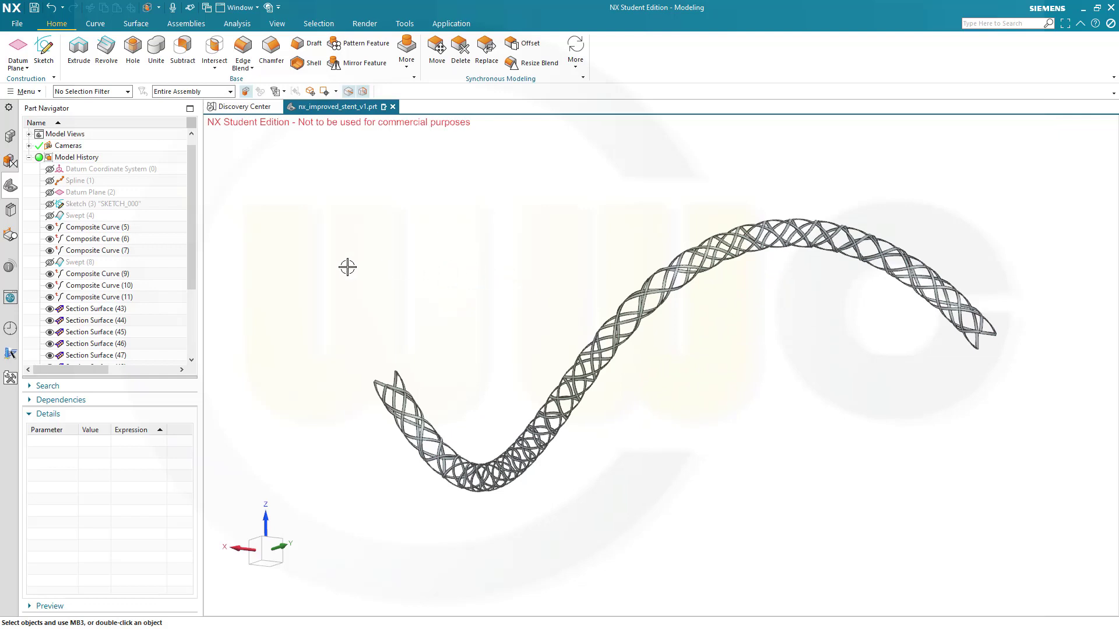
left_click_drag(193, 280, 190, 360)
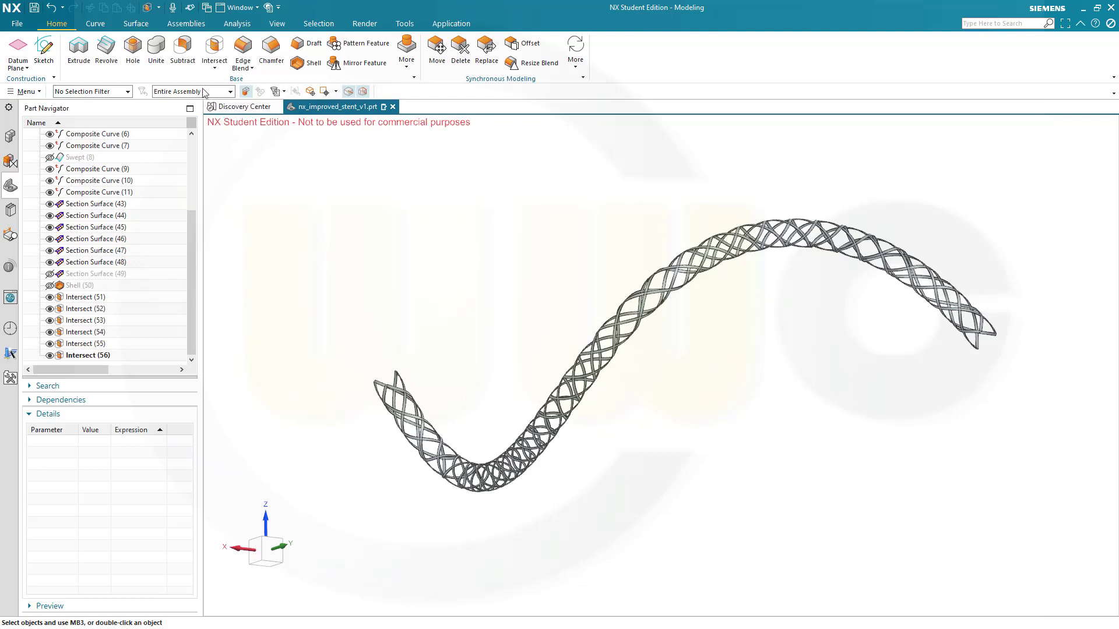
Start a Unite with Intersect (51) as the target body.
left_click(156, 50)
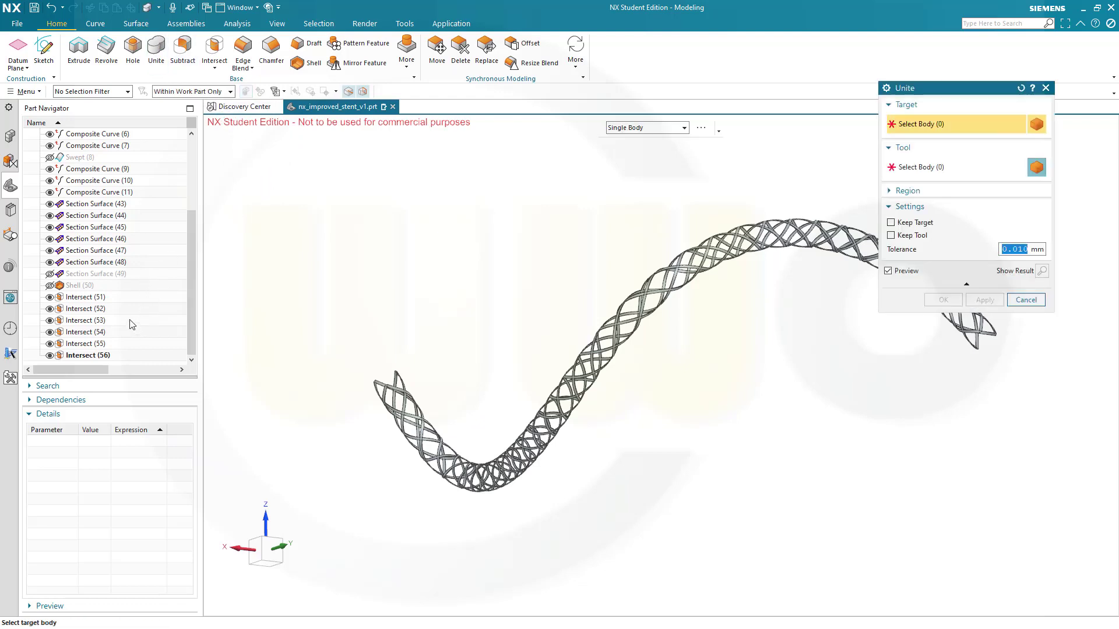
left_click(87, 300)
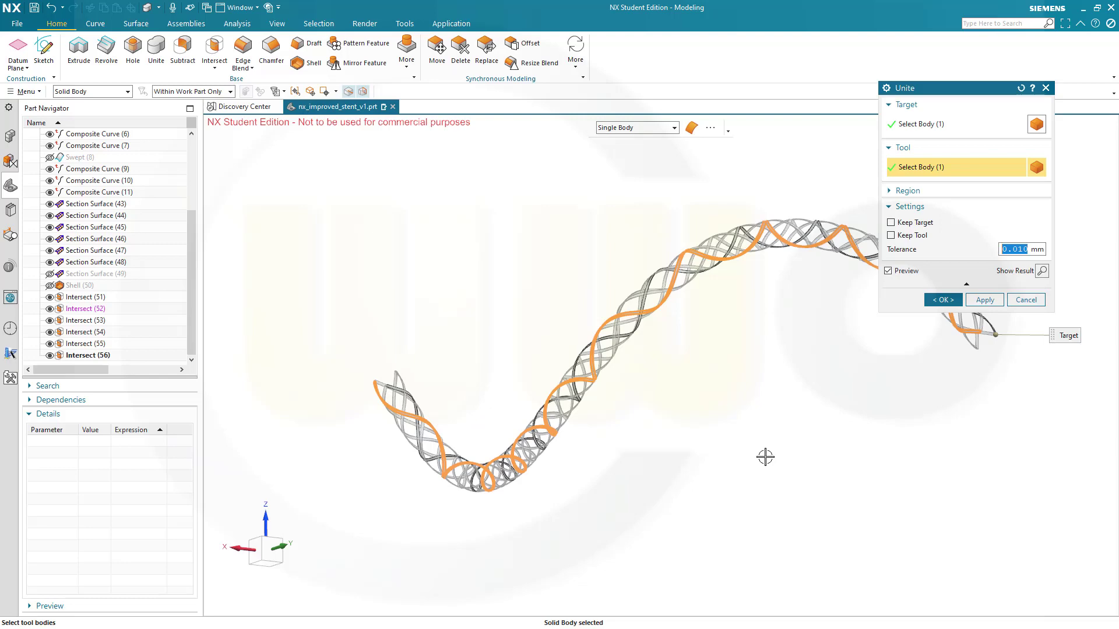
middle_click(697, 392)
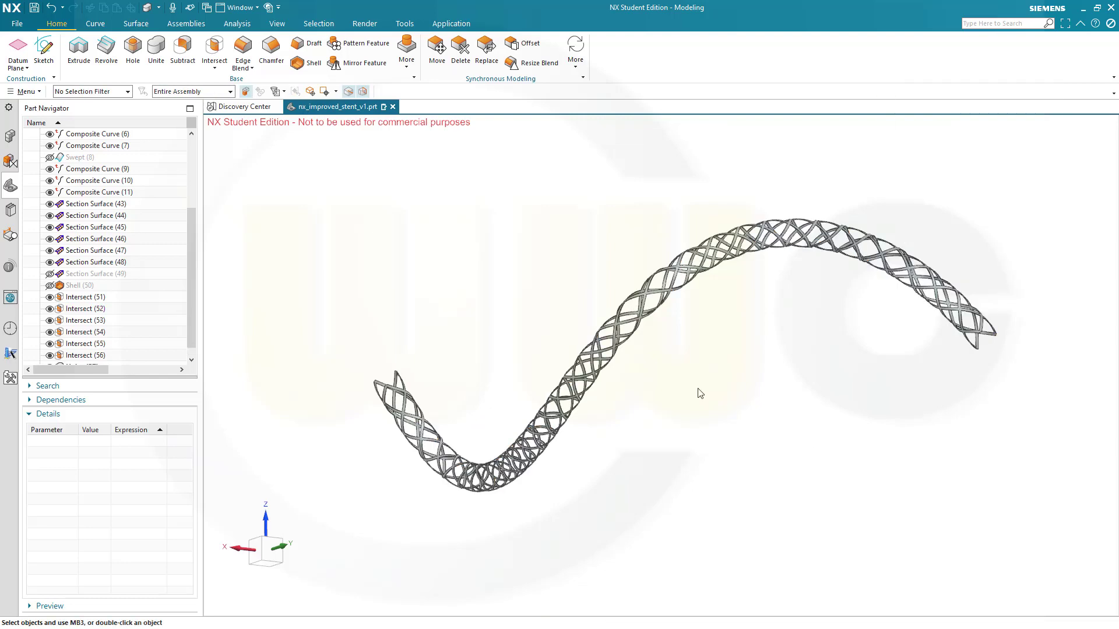
scroll(696, 387, "up", 3)
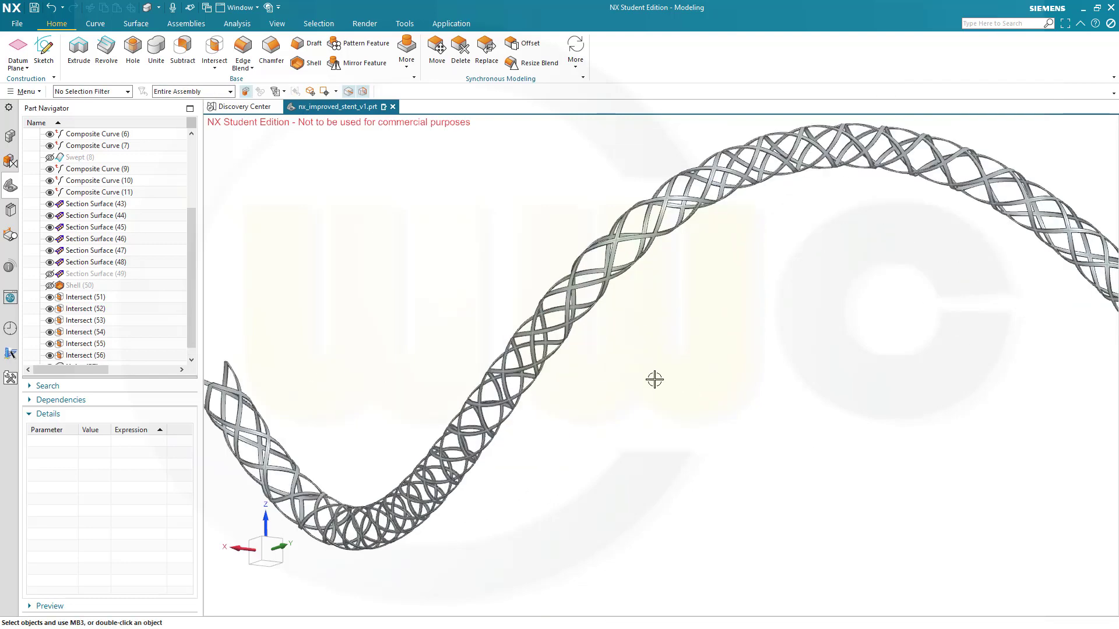
scroll(654, 378, "up", 5)
scroll(644, 376, "up", 4)
mouse_move(784, 462)
middle_mouse_down()
mouse_move(766, 454)
mouse_move(779, 465)
middle_mouse_up()
middle_click_drag(714, 441, 748, 447)
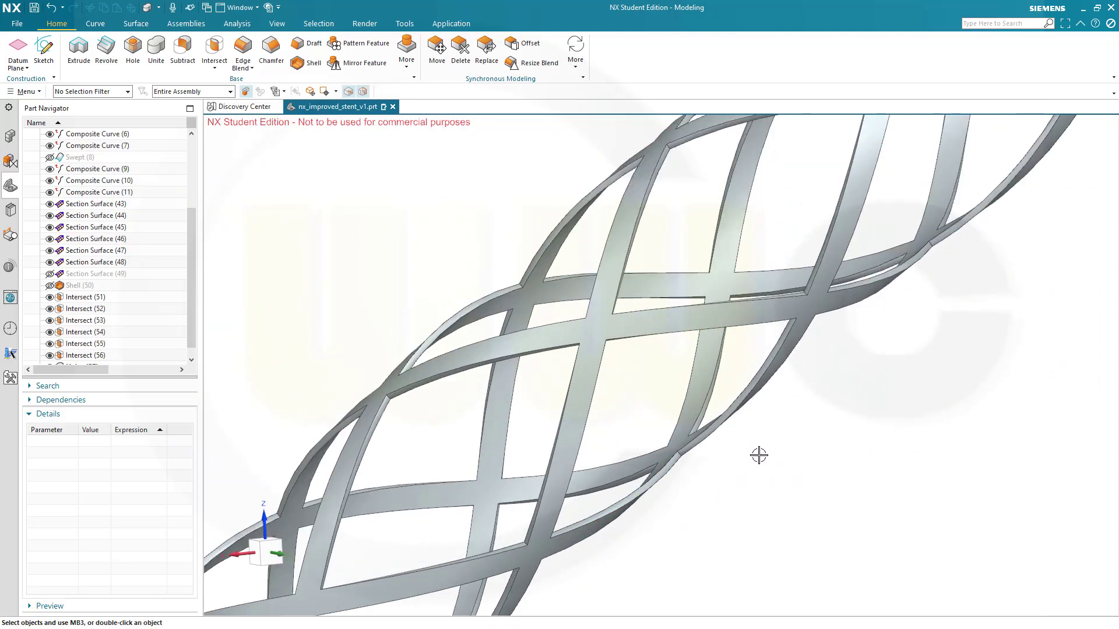
scroll(777, 452, "down", 6)
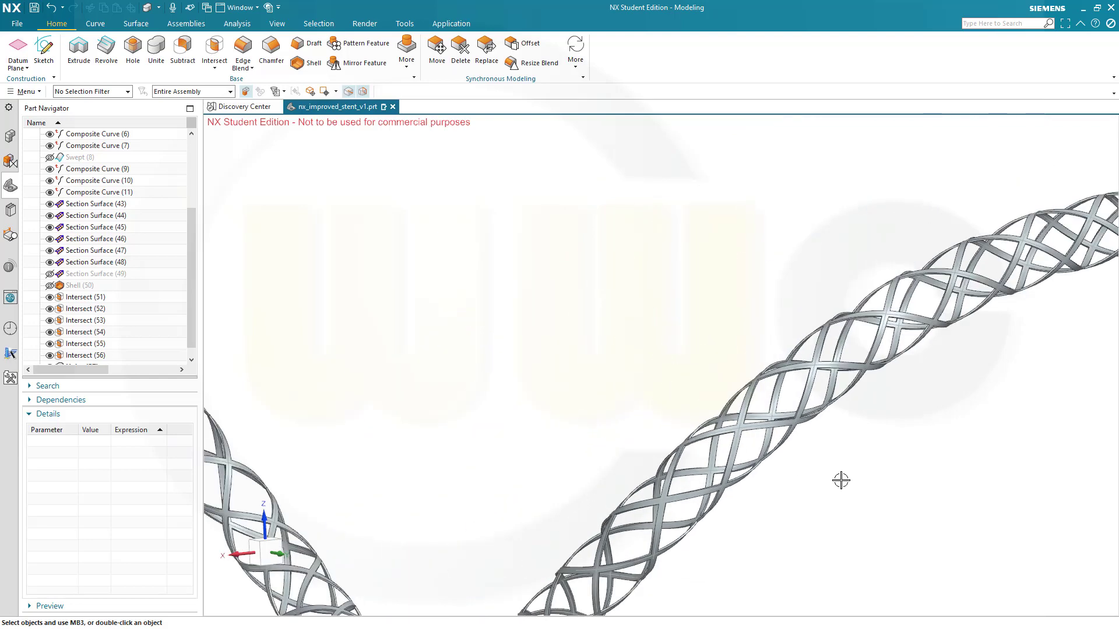
scroll(840, 479, "down", 2)
scroll(812, 477, "down", 4)
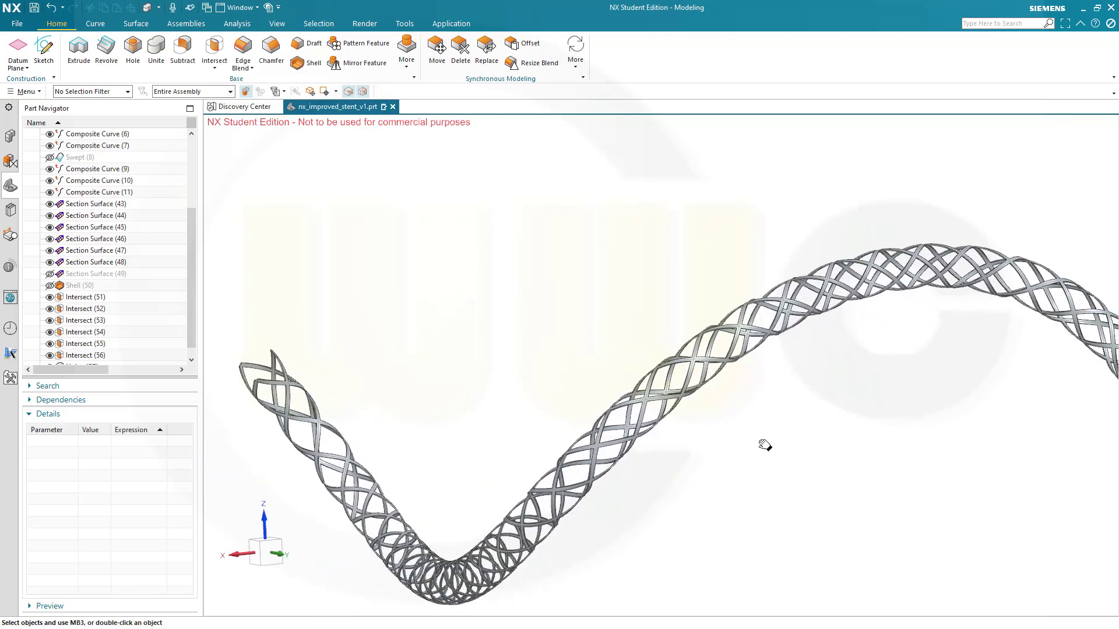